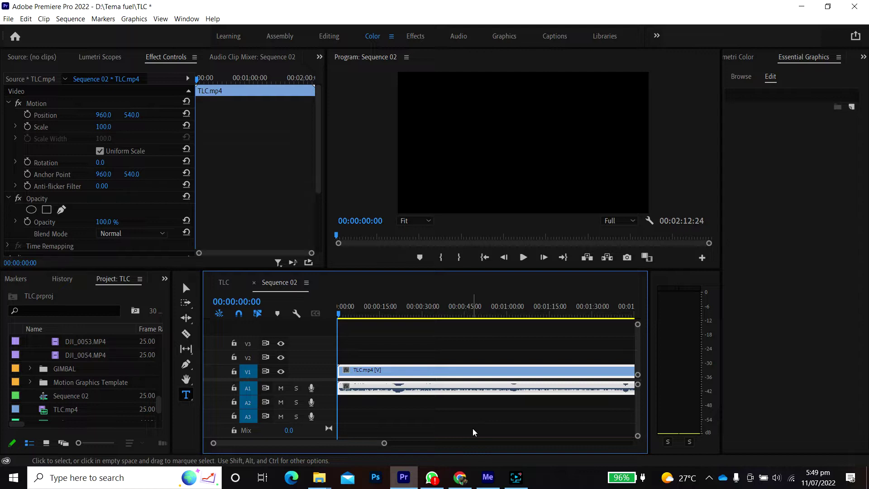
- Play the opening of the sequence for review and return the playhead to 00:00:01:10
key(space)
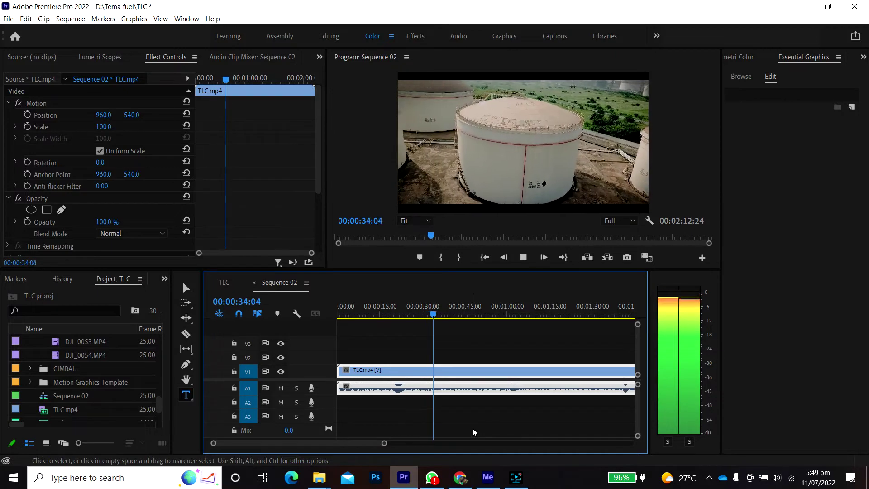
key(space)
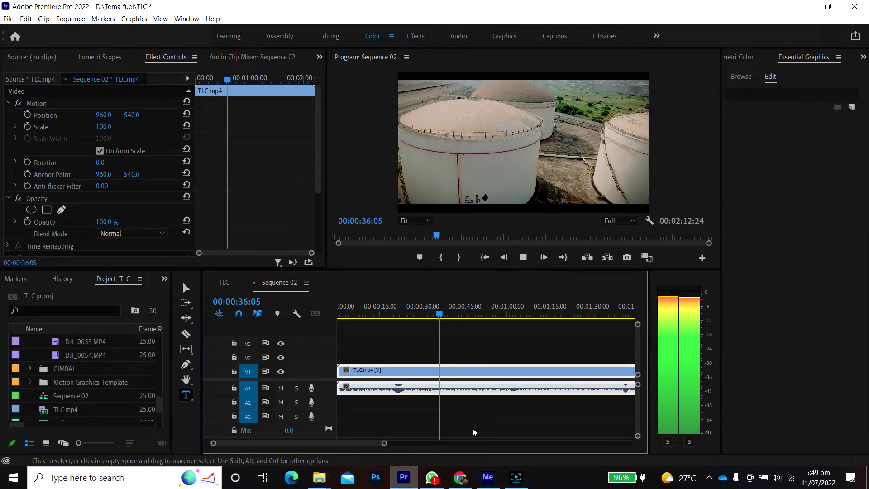
drag(439, 316, 343, 315)
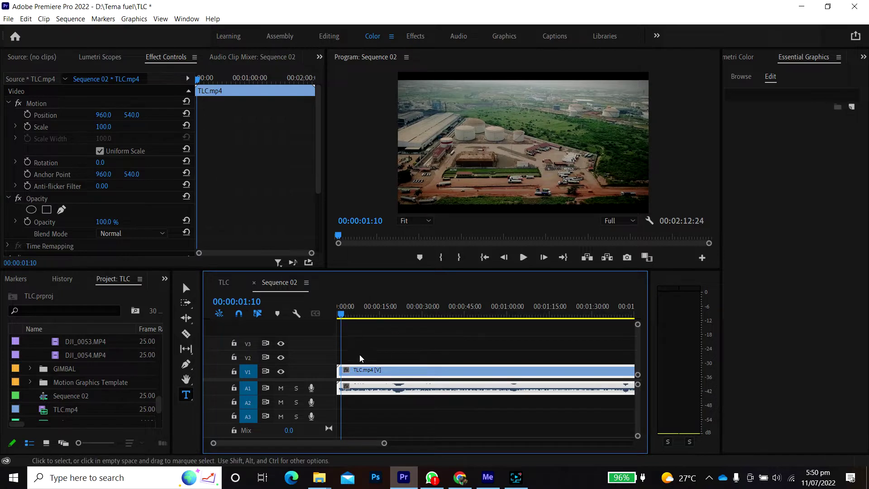
- Add a new horizontal text layer above the TLC.mp4 clip at the playhead
click(134, 20)
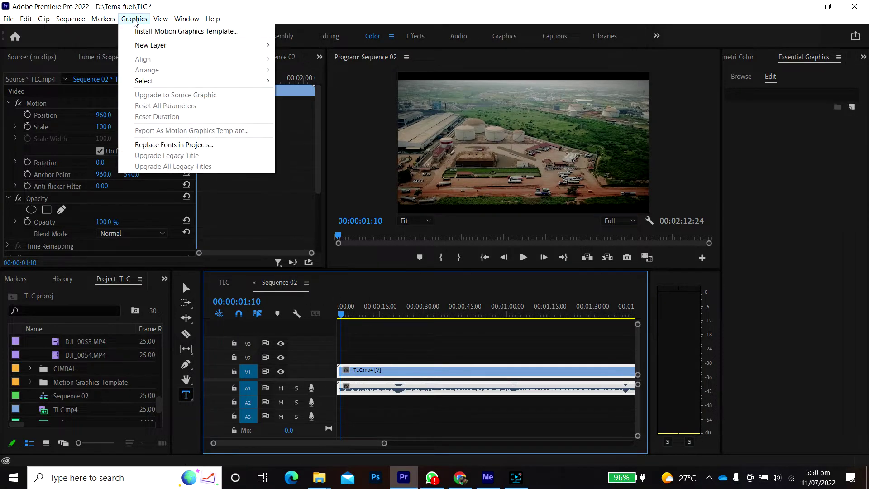
mouse_move(142, 49)
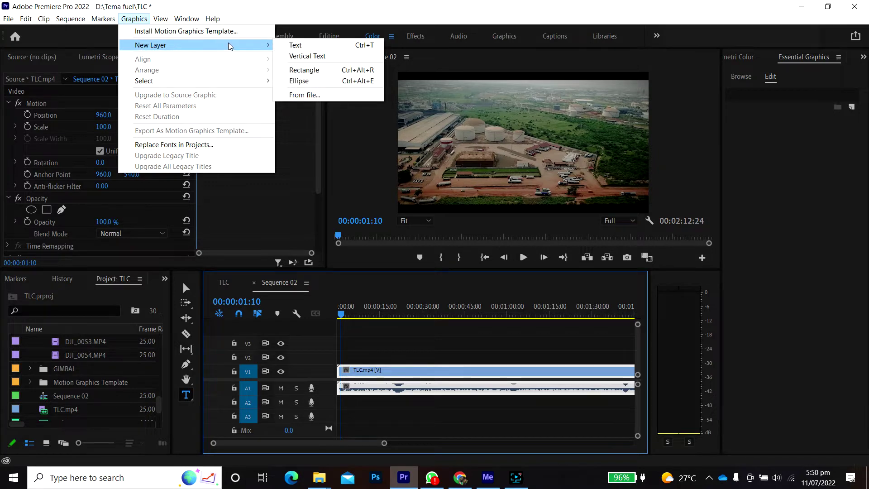
click(311, 47)
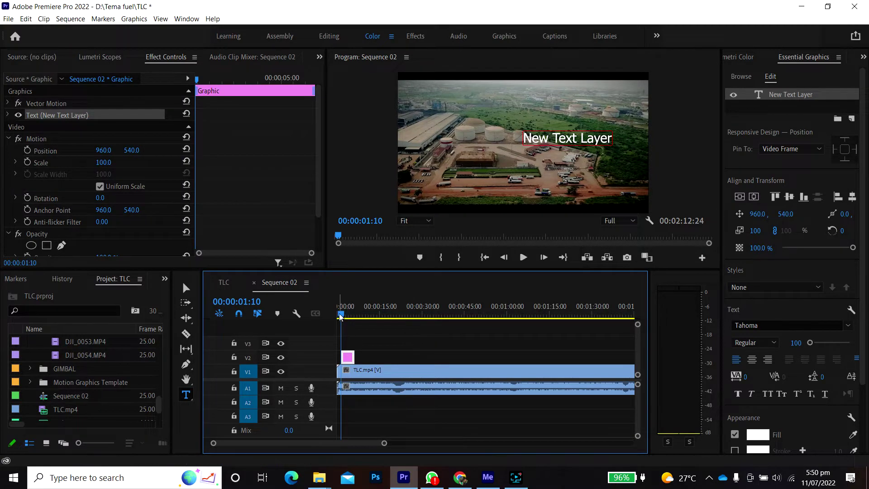
drag(341, 316, 343, 319)
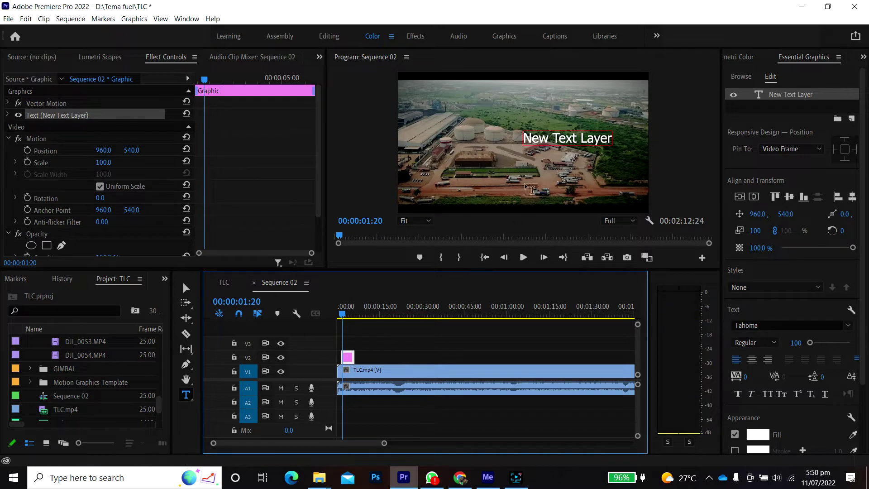
- Replace the placeholder wording of the new text layer with "encoremediagh.com"
triple_click(557, 141)
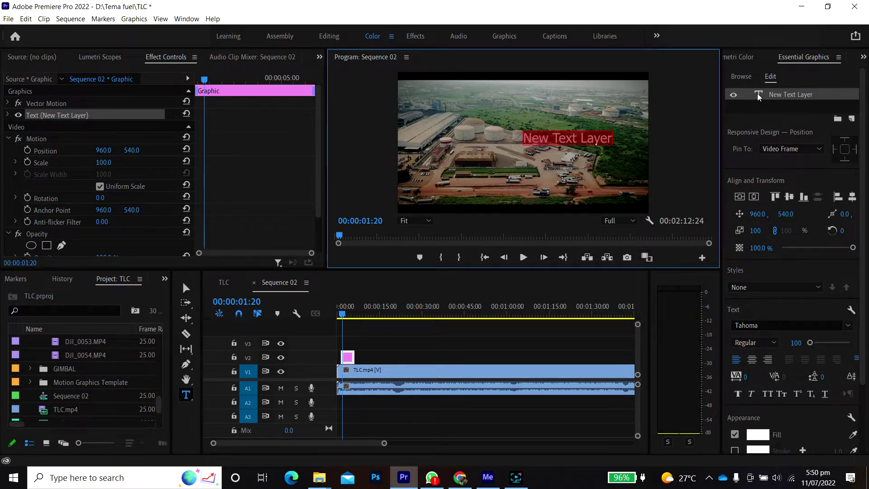
click(733, 95)
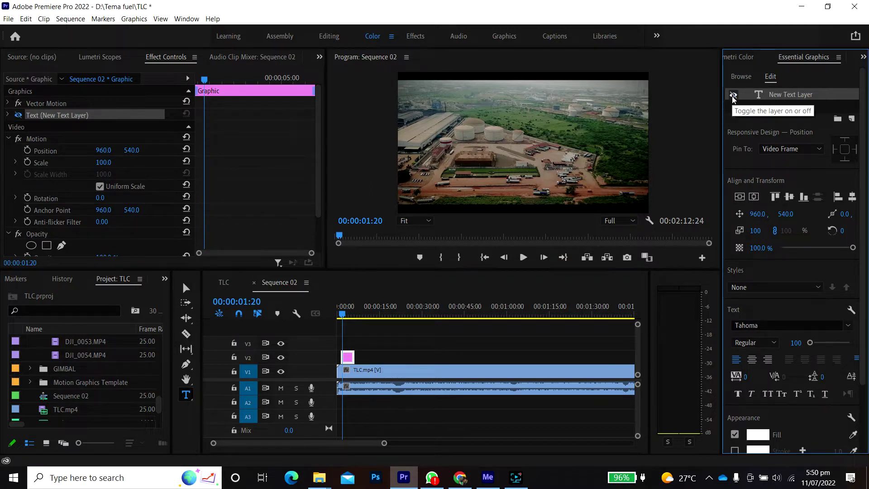
click(734, 95)
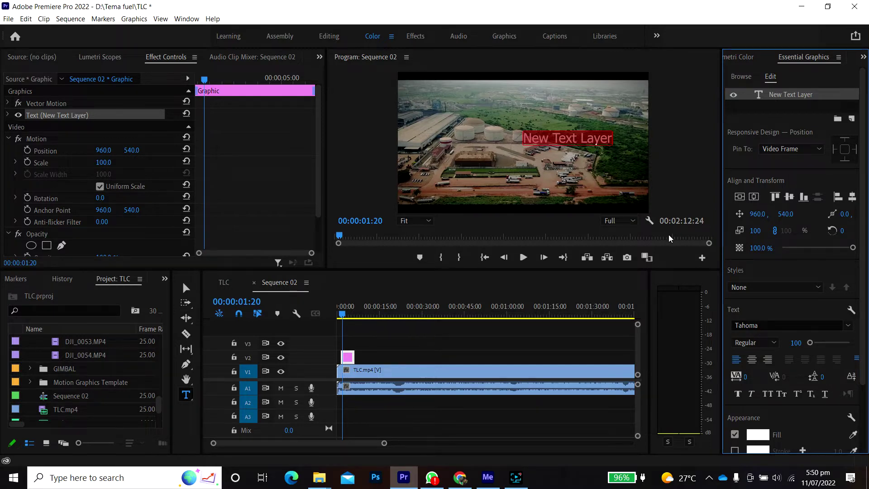
text(encorem)
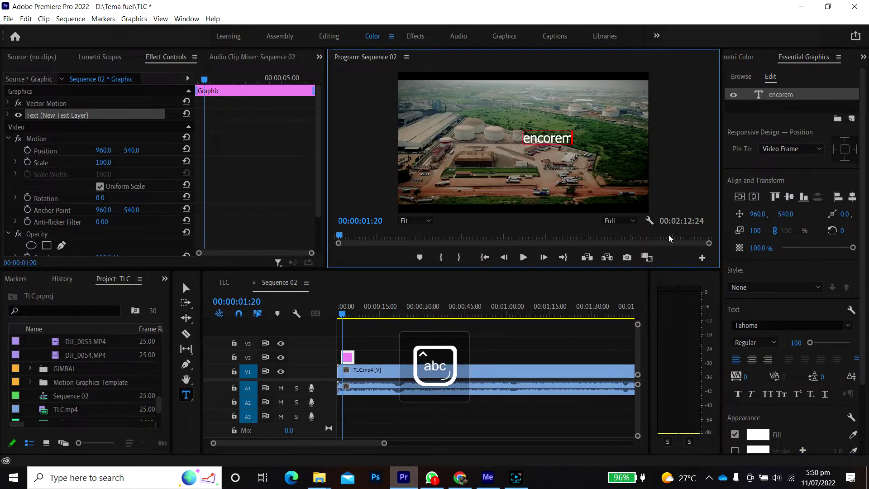
text(ediagh)
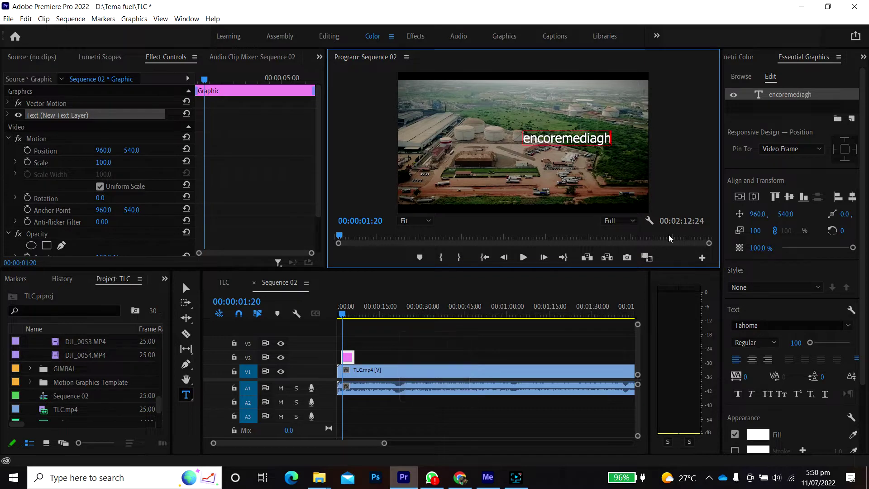
text(.com)
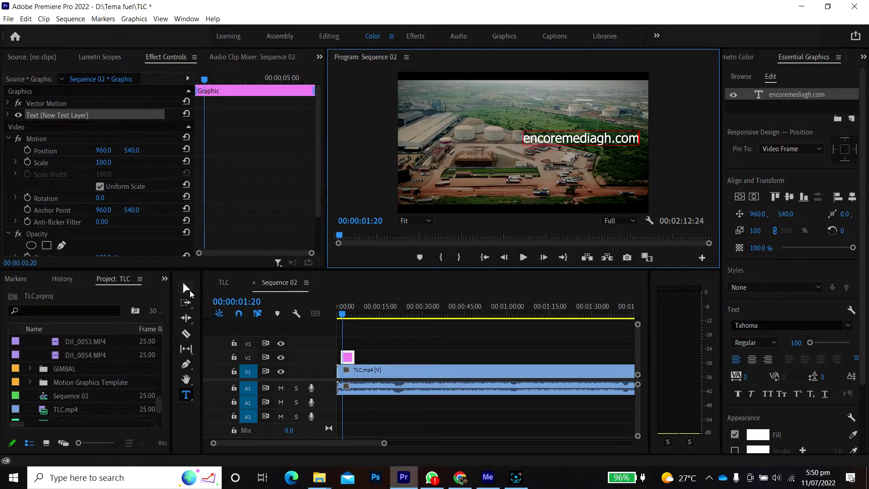
- Move the text to the bottom of the frame at about 518, 1034 and reduce its font size to 44
click(187, 290)
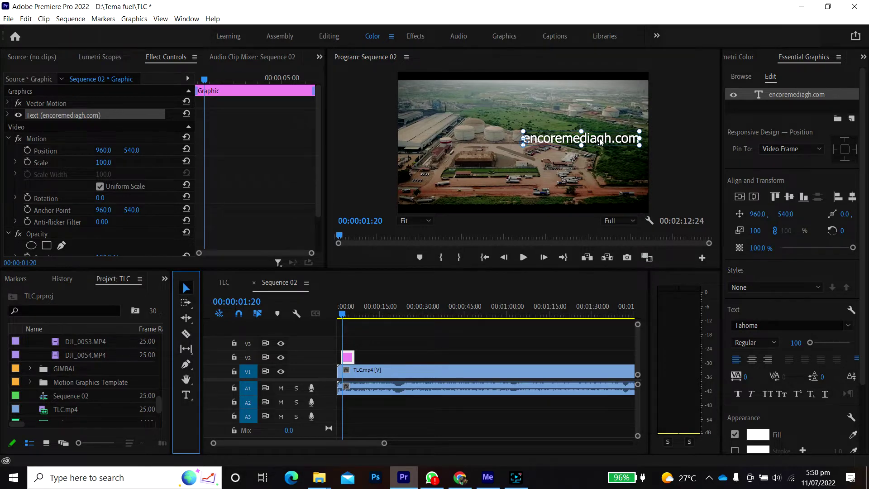
drag(600, 142, 543, 207)
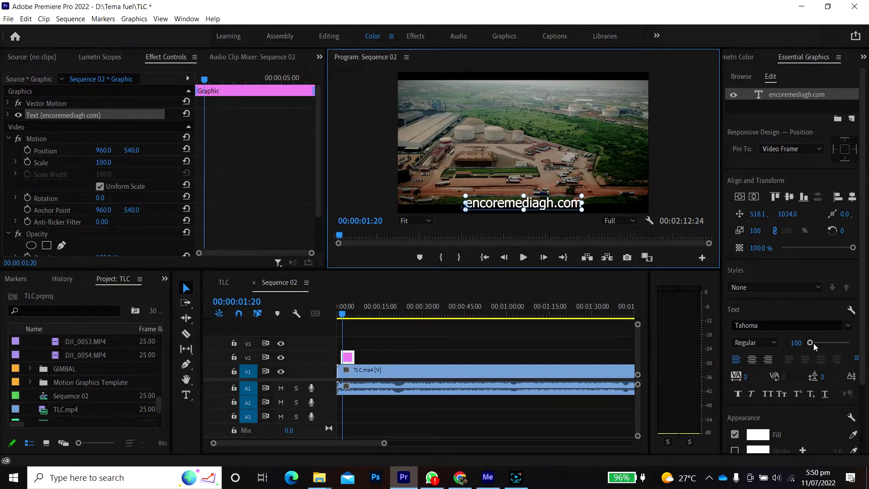
mouse_move(813, 343)
mouse_down()
mouse_move(825, 343)
mouse_move(807, 344)
mouse_up()
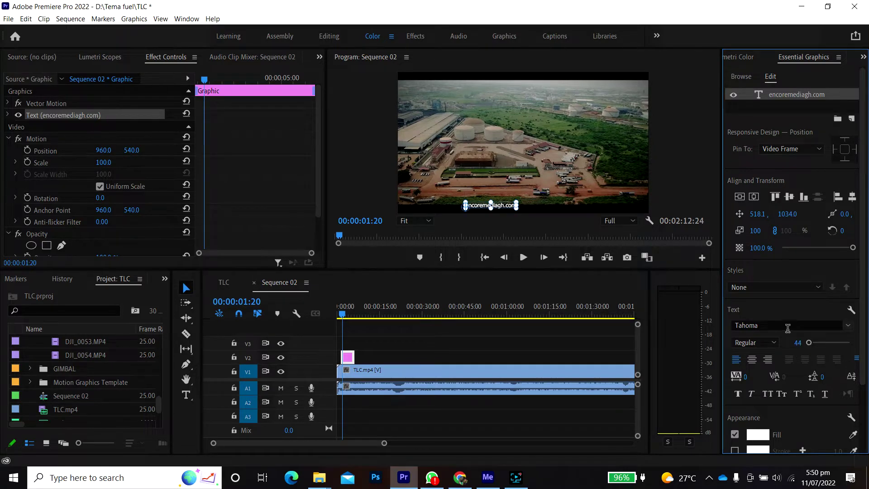
- Set the text's font to Montserrat Bold and reposition it within the lower black bar at about 627, 1060
click(785, 326)
text(mont)
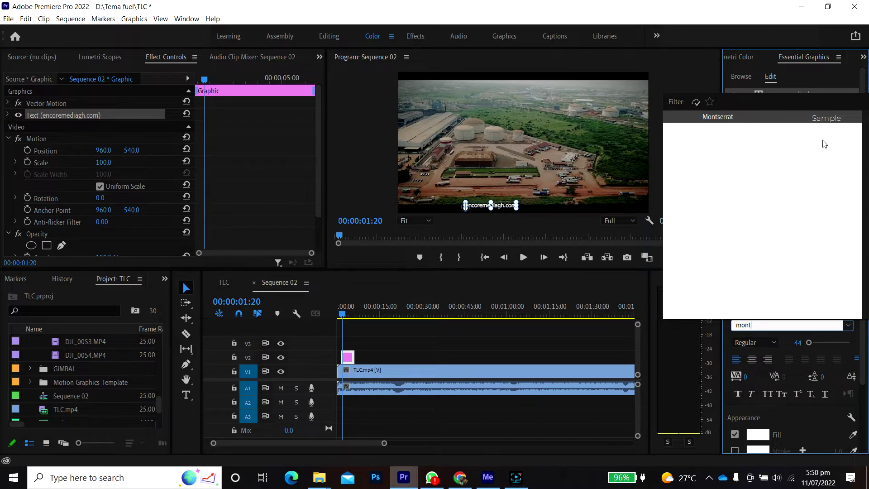
click(816, 120)
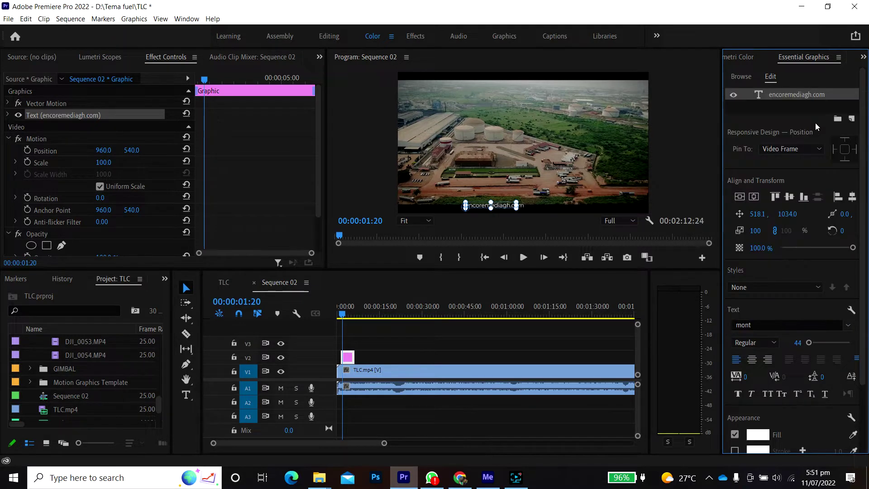
click(773, 347)
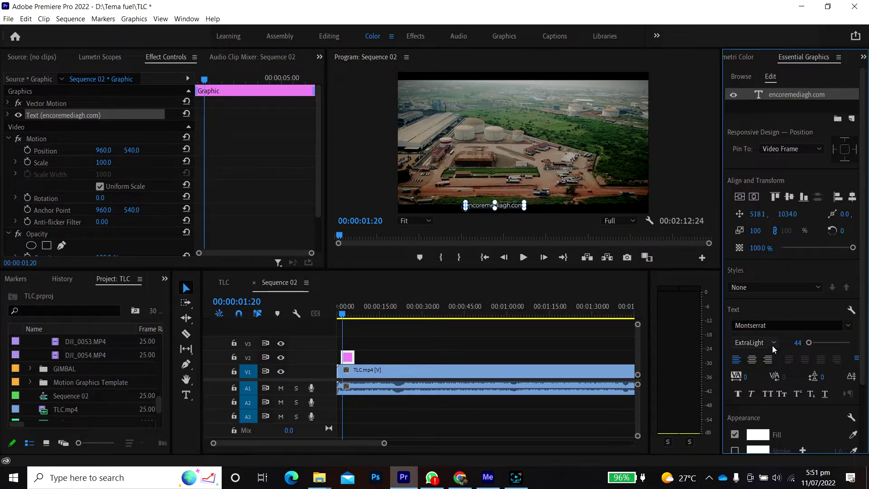
click(754, 277)
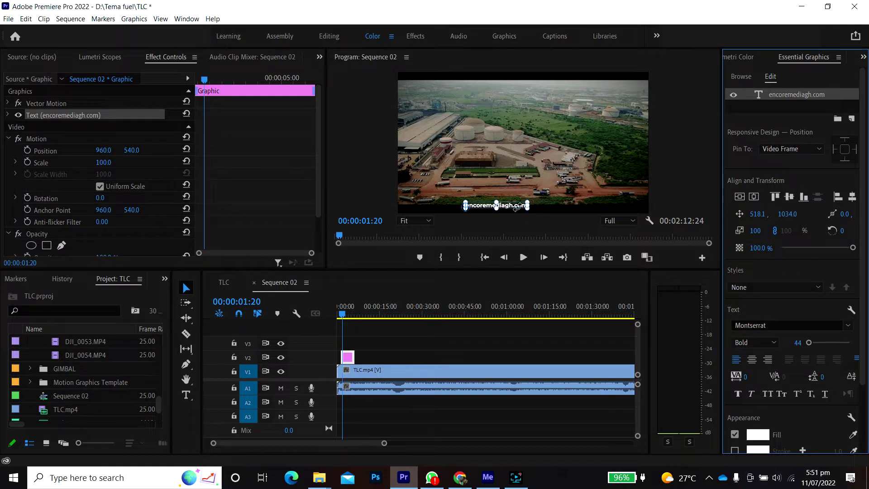
drag(509, 208, 528, 205)
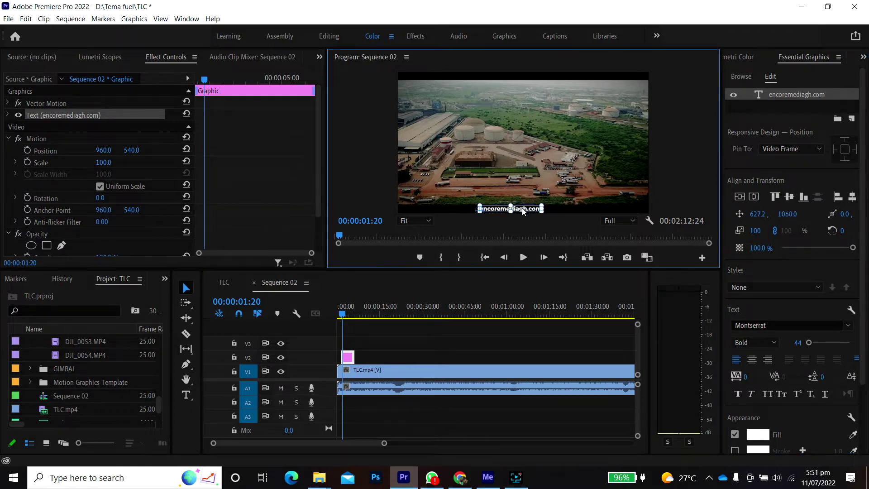
click(528, 212)
- Extend the text graphic on V2 to span the full length of the TLC.mp4 clip from the sequence start
click(336, 359)
key(Home)
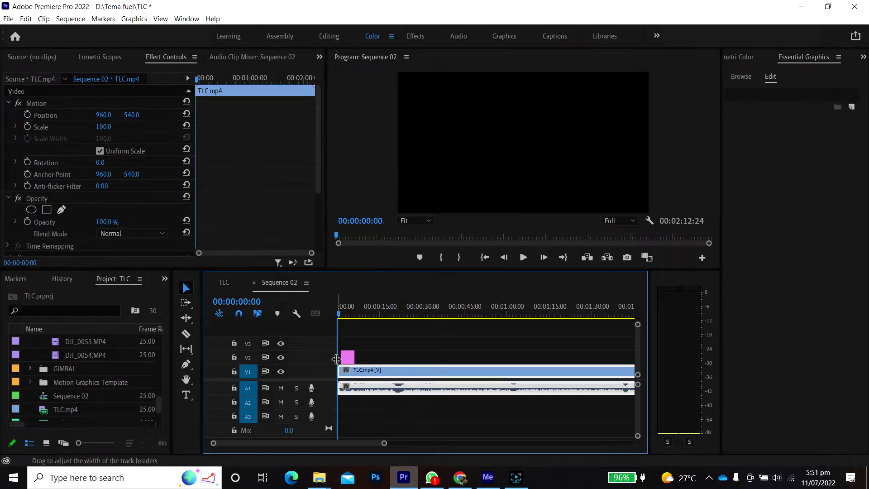
drag(383, 444, 474, 453)
drag(342, 357, 492, 356)
- Preview the text overlay by playing the sequence from around 00:01:29 and again from 00:00:56:12
click(441, 303)
key(space)
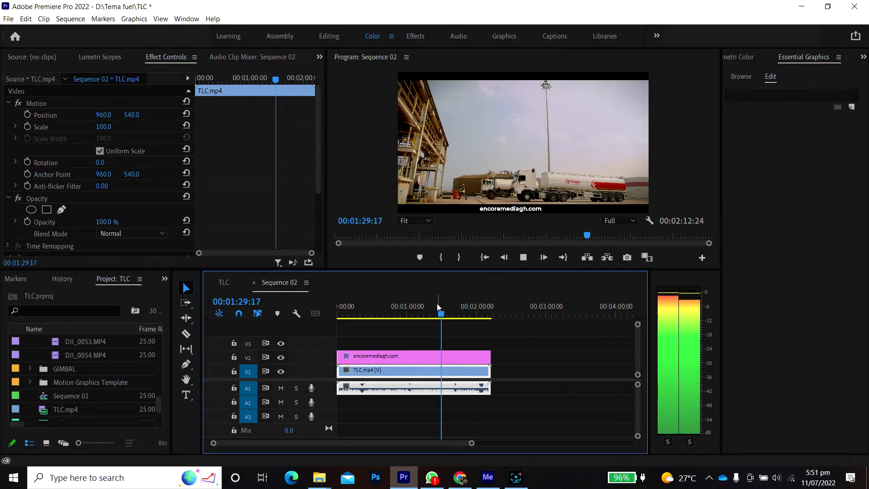
click(403, 306)
click(417, 360)
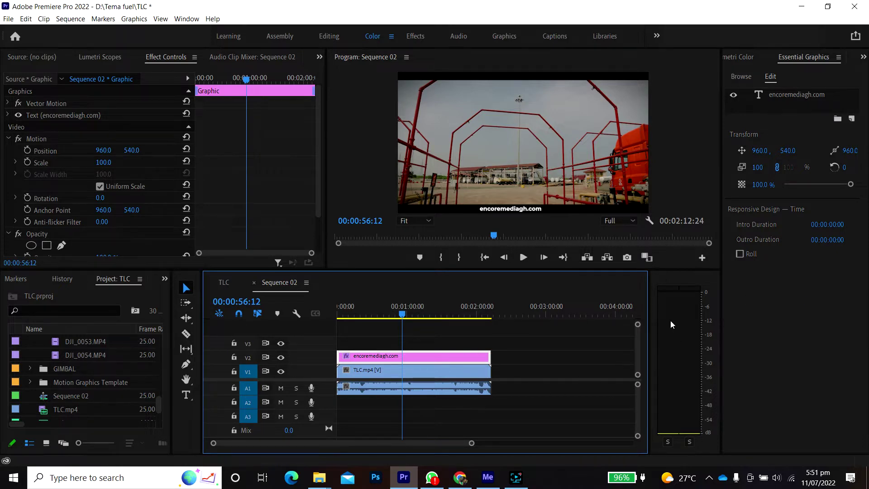
key(space)
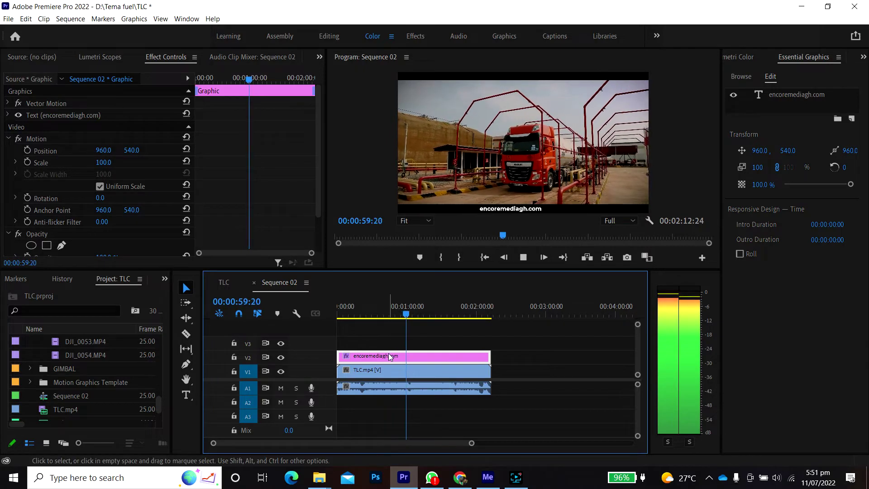
- Try the Medium font style on the text, settle on Regular, and play a short section to check it
click(519, 213)
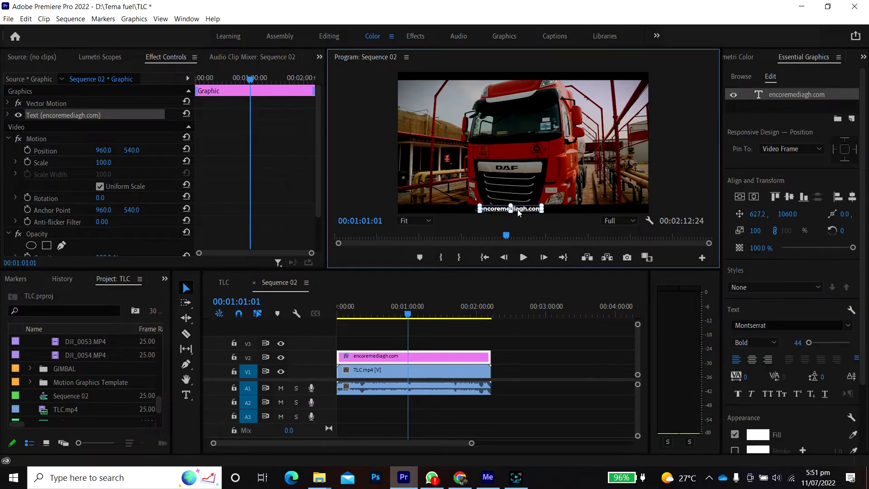
click(769, 342)
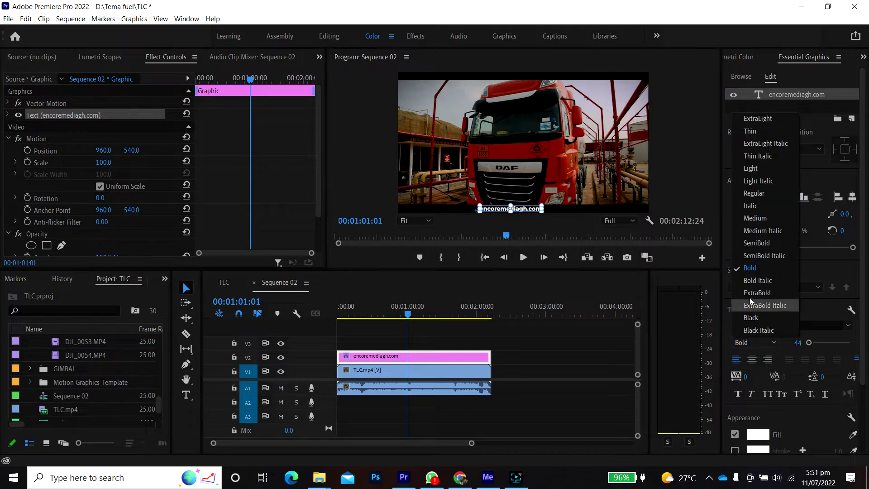
click(754, 218)
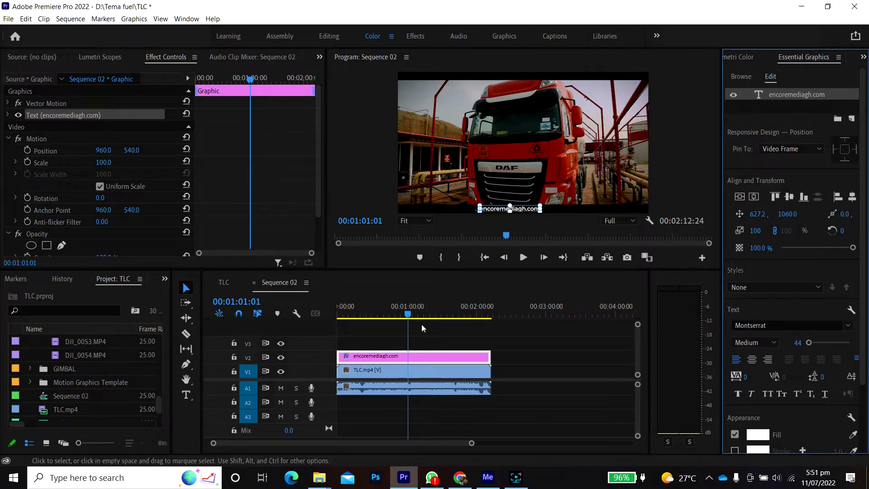
click(772, 344)
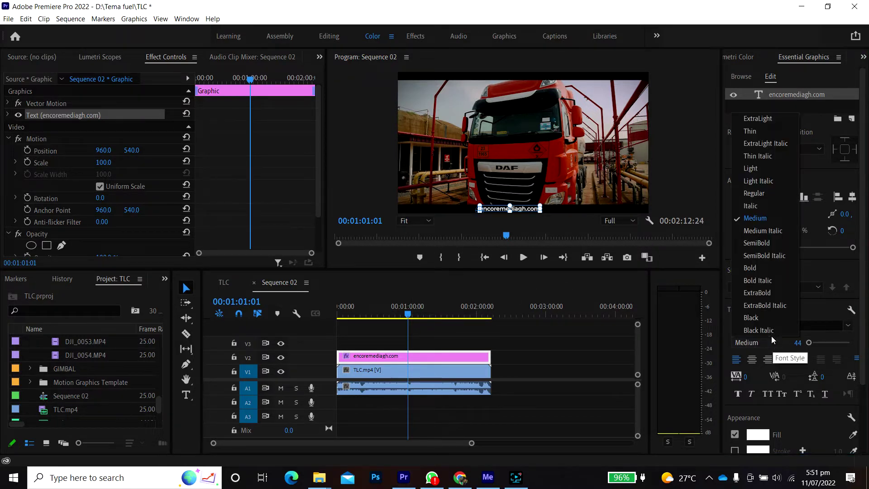
click(756, 192)
click(524, 257)
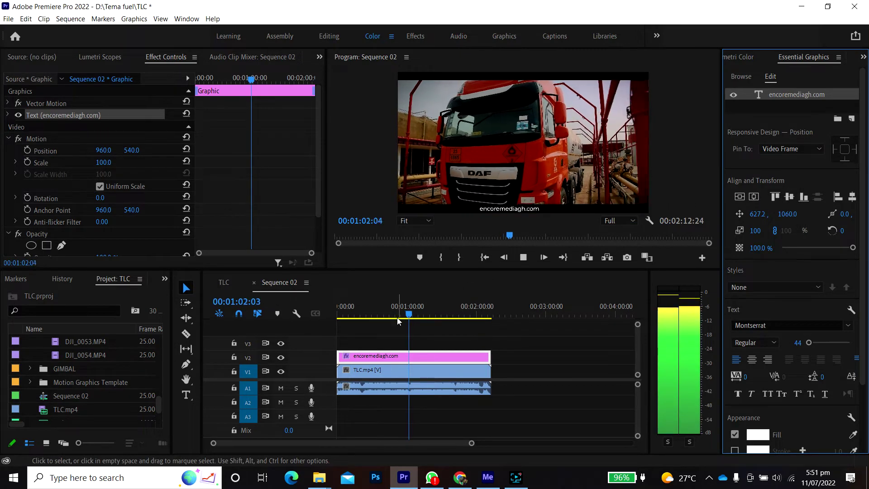
drag(399, 322, 412, 358)
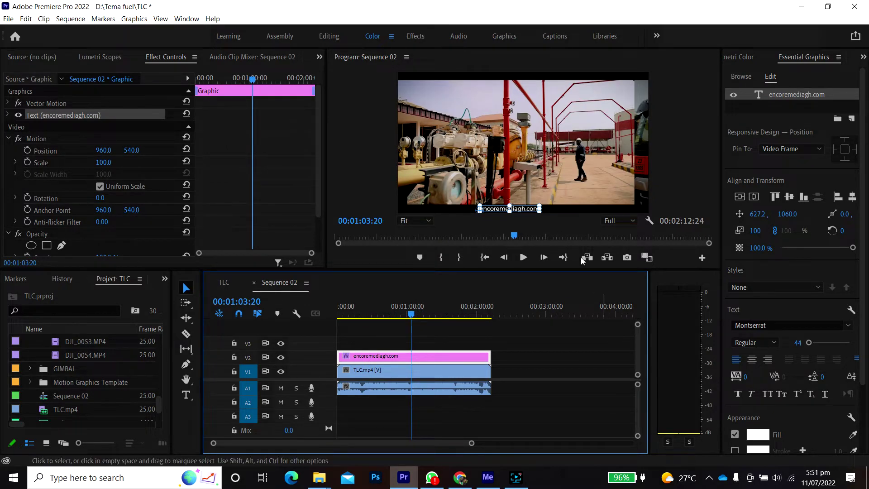
- Change the text's fill color to dark red 7C0A0A
scroll(747, 422, down, 1)
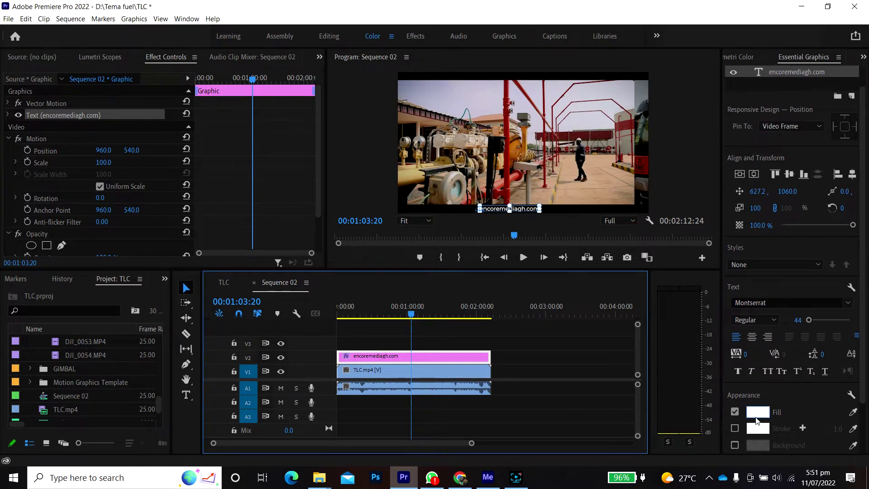
click(756, 421)
click(475, 314)
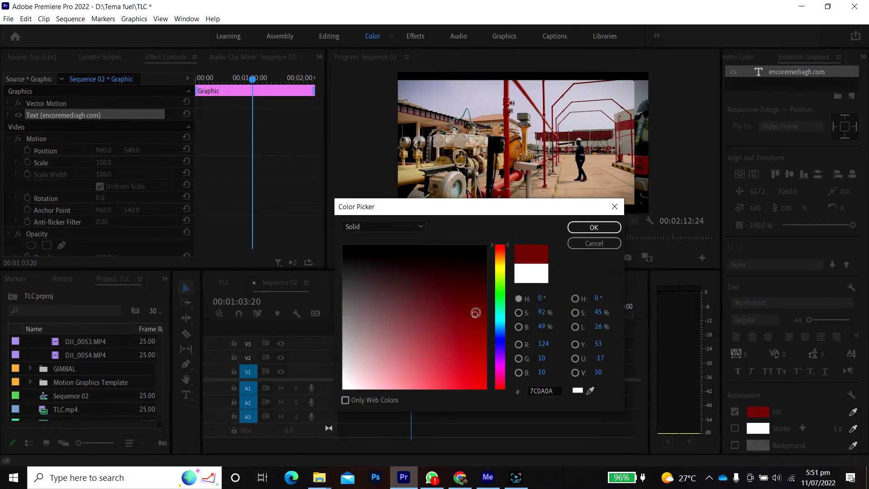
click(594, 228)
- Change the text's fill color to white FFFFFF
click(758, 412)
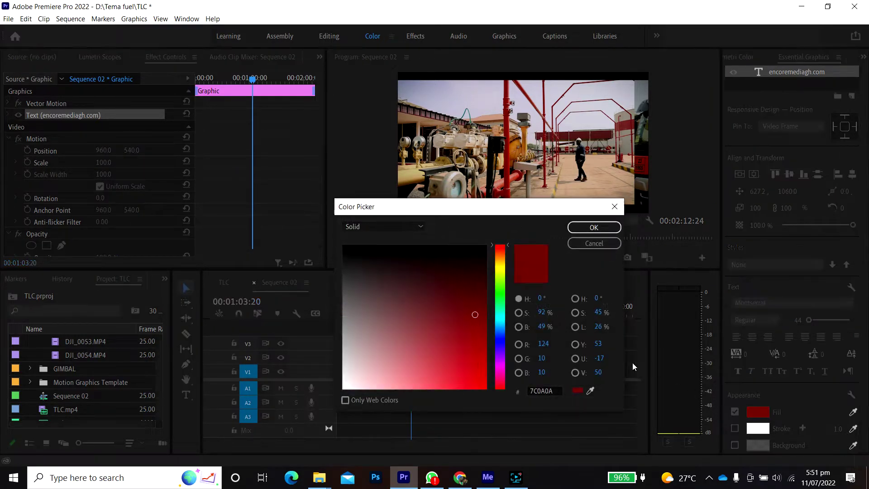
drag(455, 369, 328, 402)
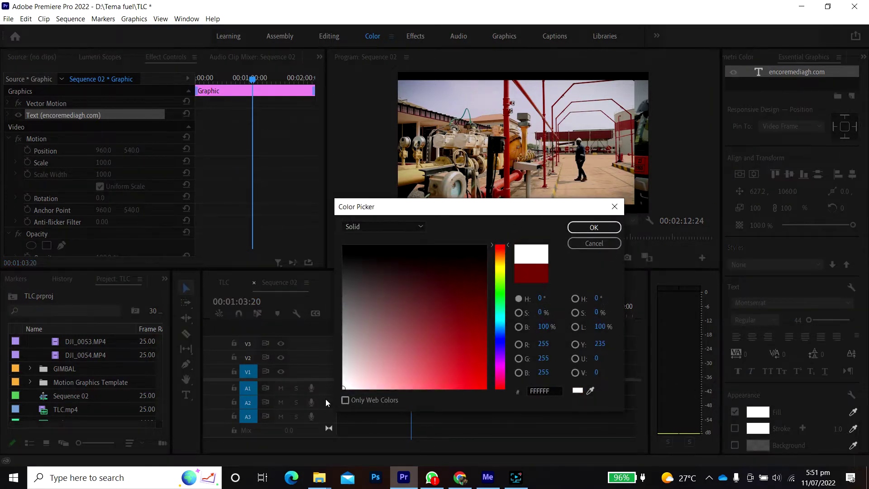
click(604, 230)
- Try a dark green stroke with a width of 7.0 on the text, and turn the stroke off again
click(736, 429)
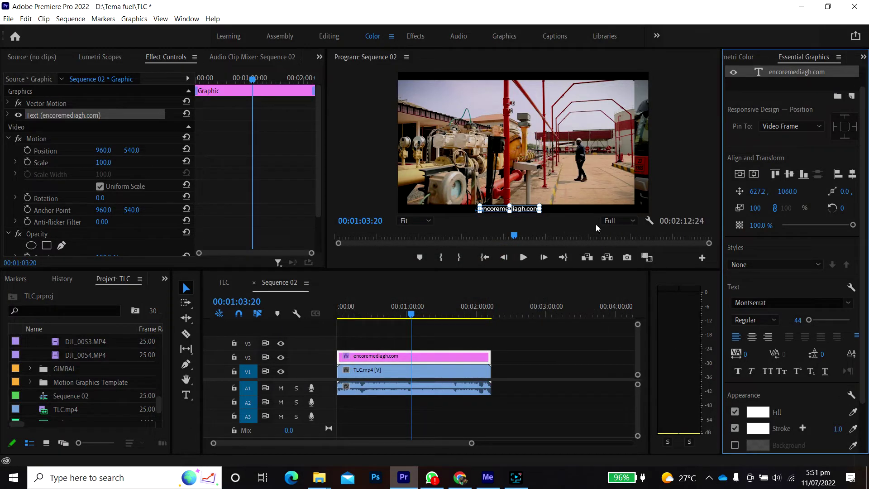
click(758, 428)
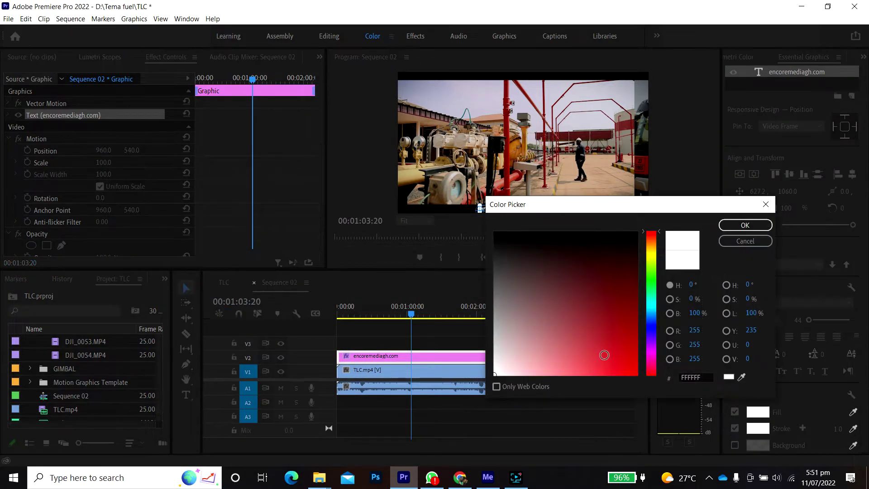
click(654, 267)
click(628, 272)
click(745, 225)
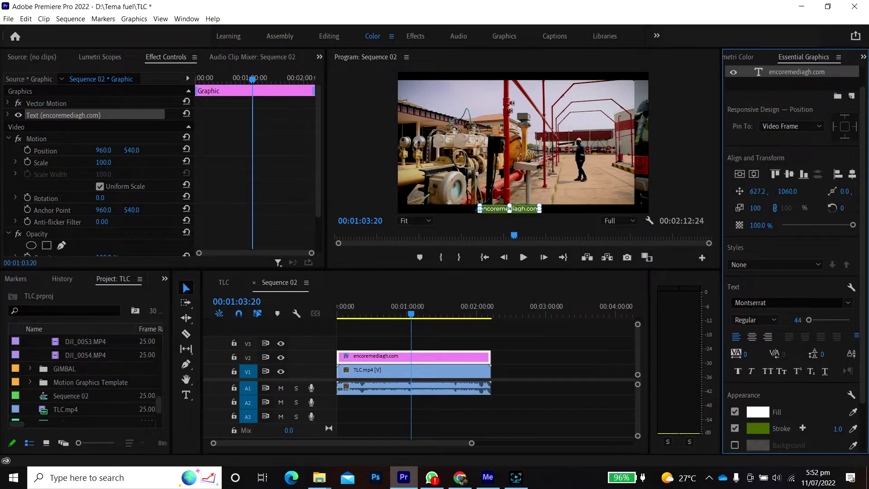
mouse_move(838, 429)
mouse_down()
mouse_move(852, 429)
mouse_move(838, 428)
mouse_up()
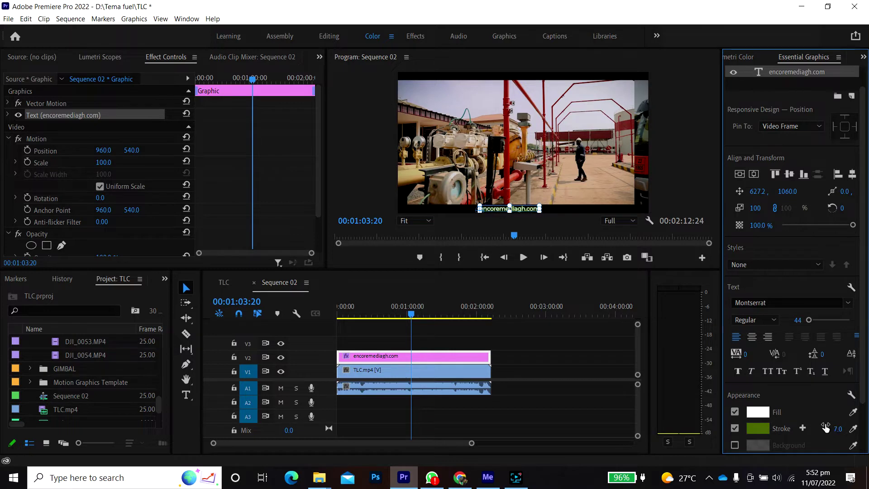
click(735, 430)
- Enlarge the program monitor to check the text overlay over the video, and shrink it back
drag(580, 271, 543, 405)
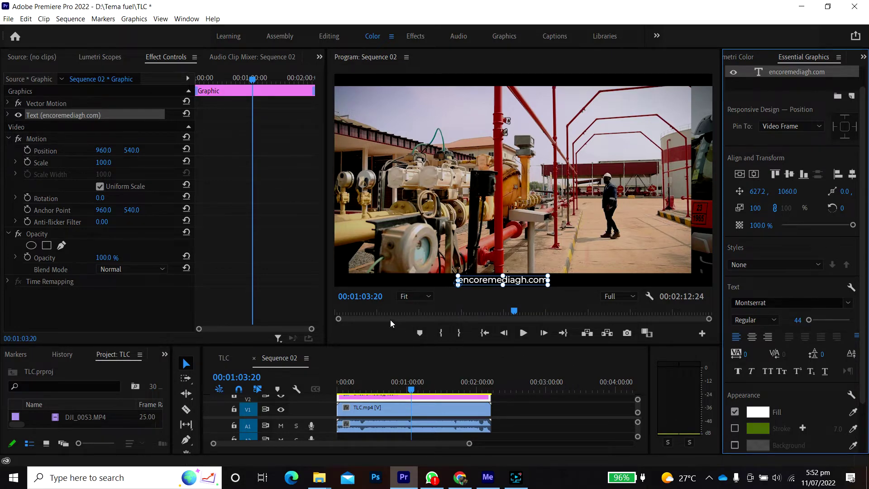
drag(369, 344, 366, 279)
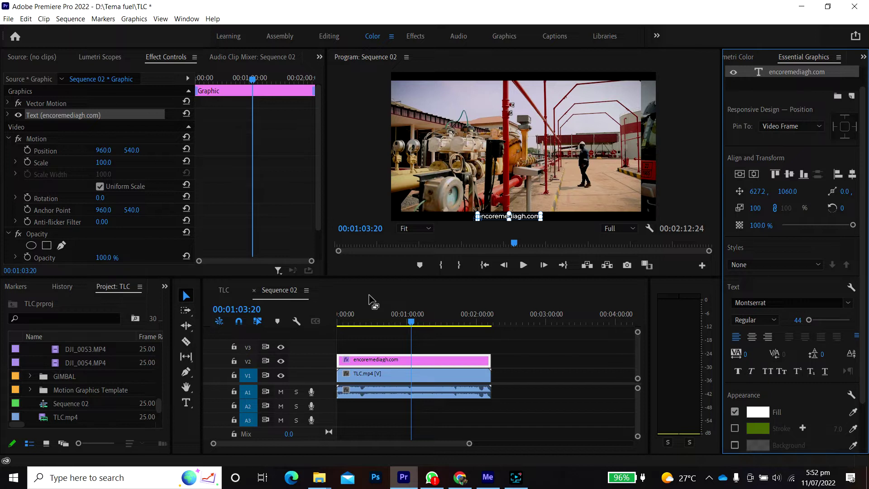
- Switch to Chrome and load the aedownload.com home page by removing the search part of the address
click(460, 477)
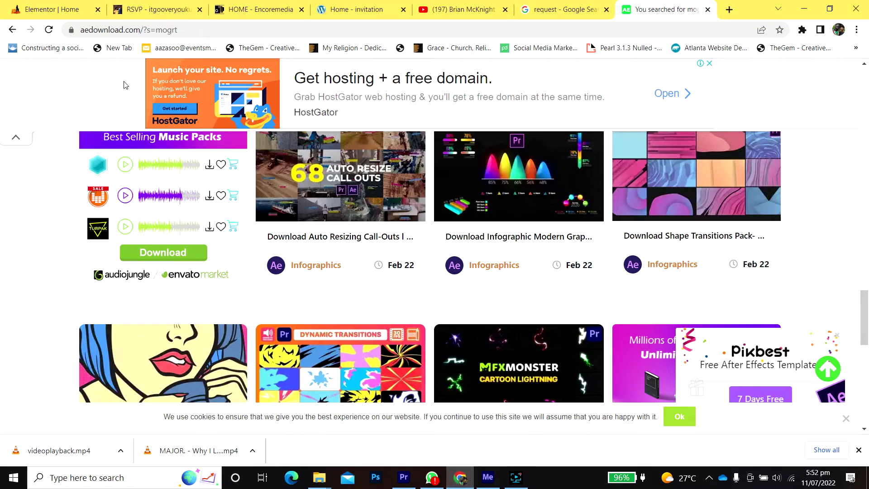
drag(142, 26, 225, 29)
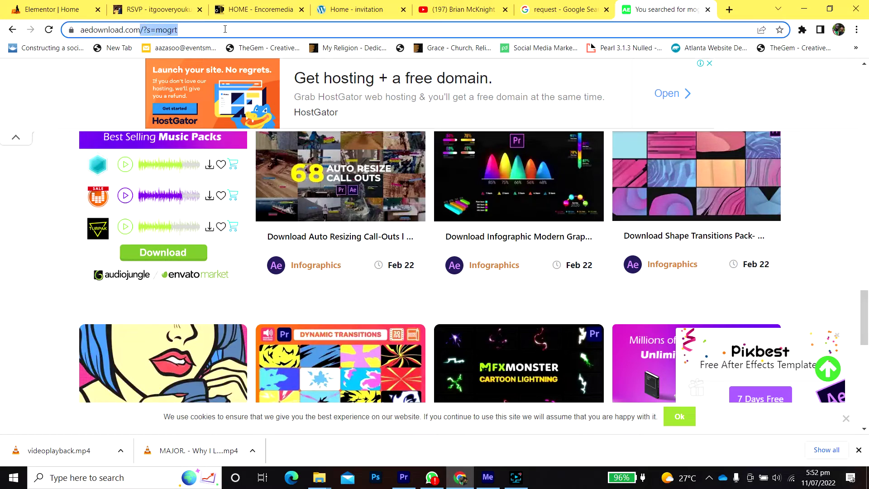
key(BackSpace)
key(Return)
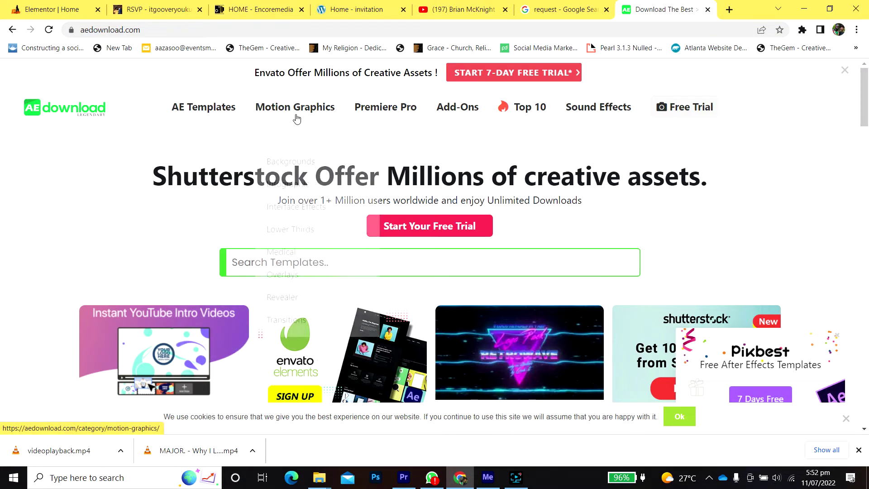
- Browse the templates on the first two pages of the site's Motion Graphics category
click(308, 119)
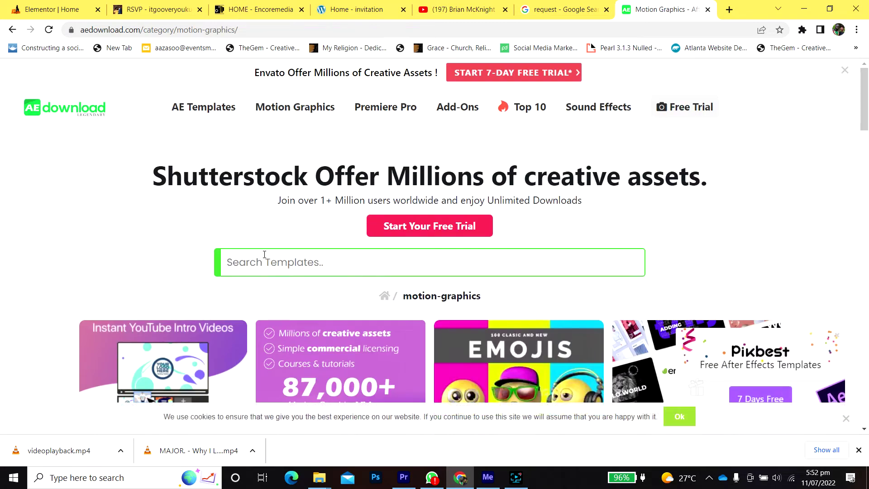
click(259, 259)
scroll(299, 248, down, 20)
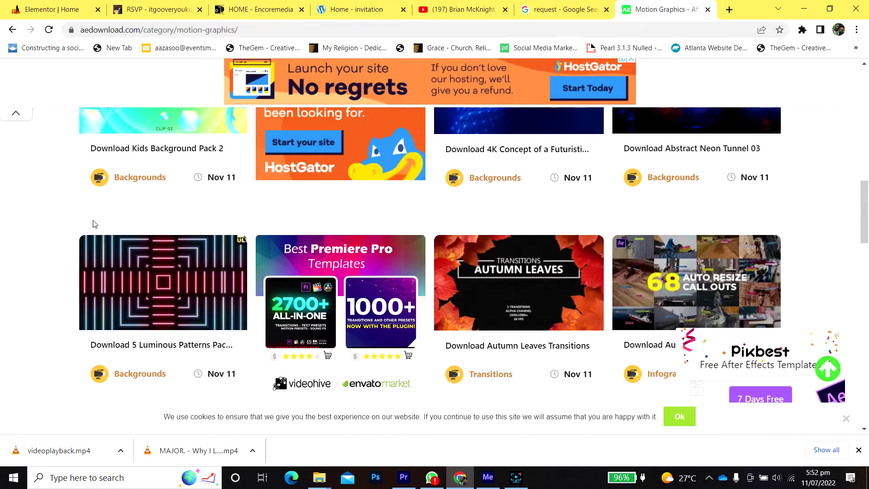
scroll(153, 223, down, 10)
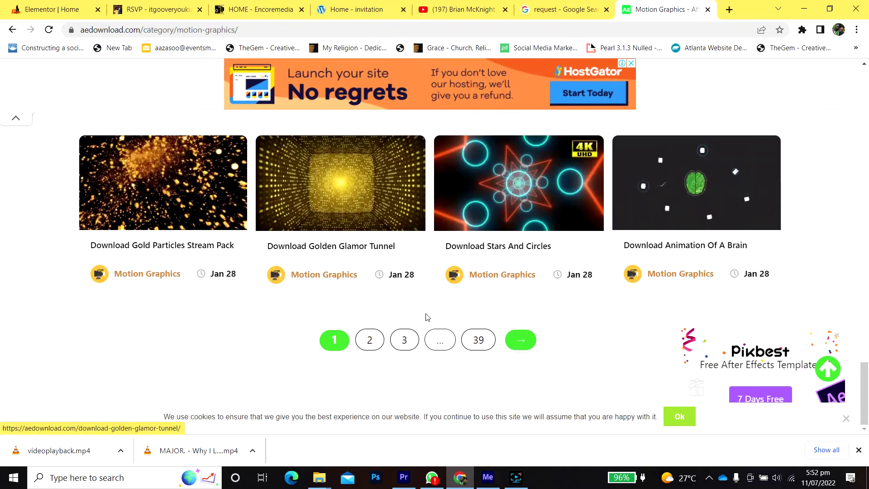
click(370, 340)
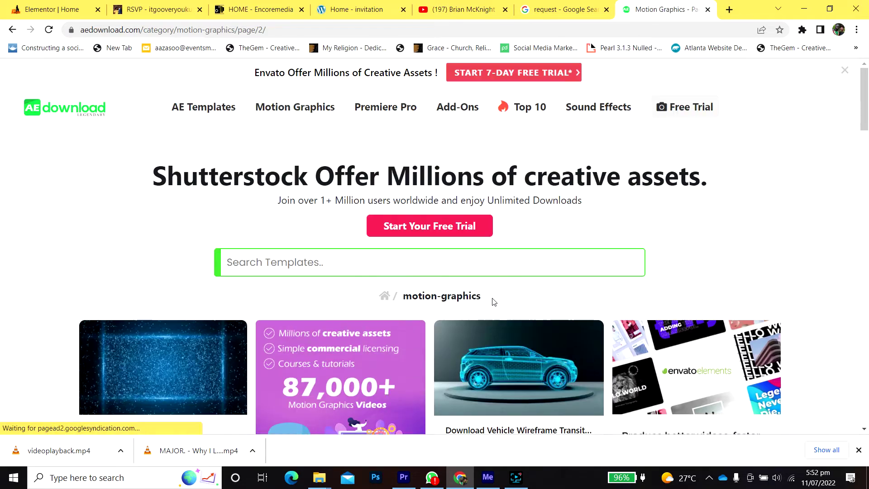
scroll(384, 275, down, 12)
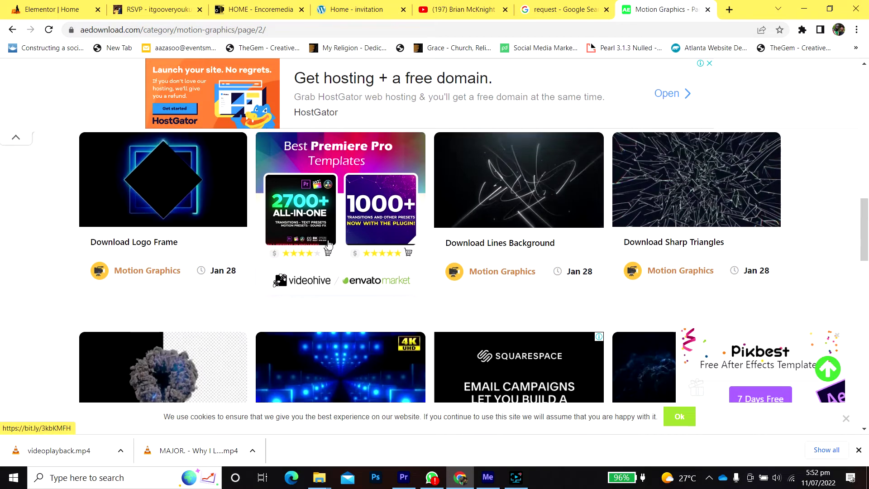
scroll(315, 233, down, 10)
scroll(315, 233, up, 20)
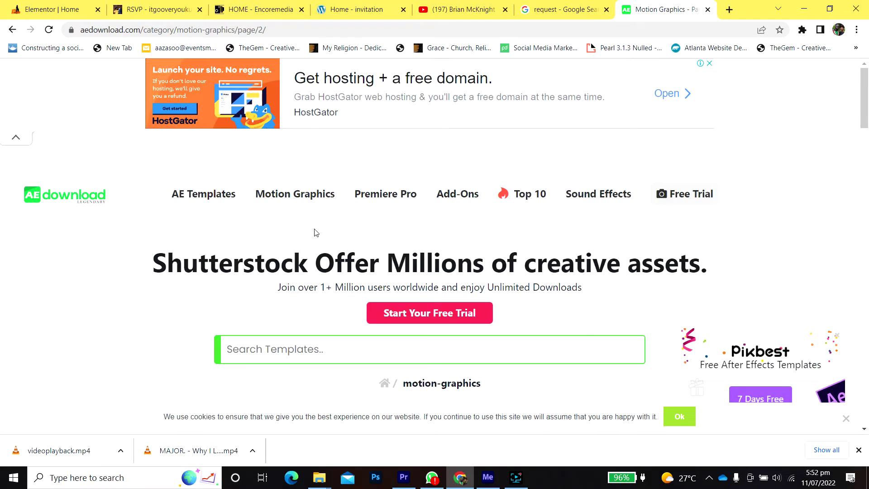
- Search the site for "mogrt" and look through the first page of template results
click(276, 355)
text(m)
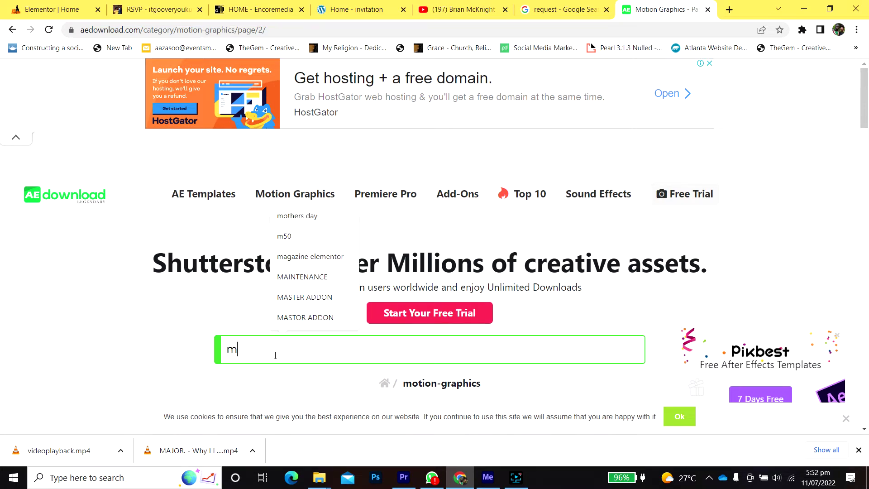
text(ogrt)
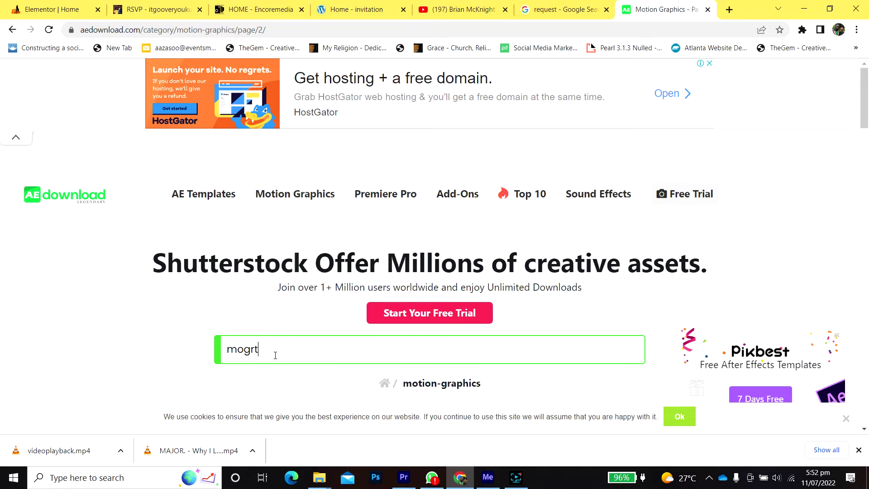
key(Return)
scroll(275, 356, down, 9)
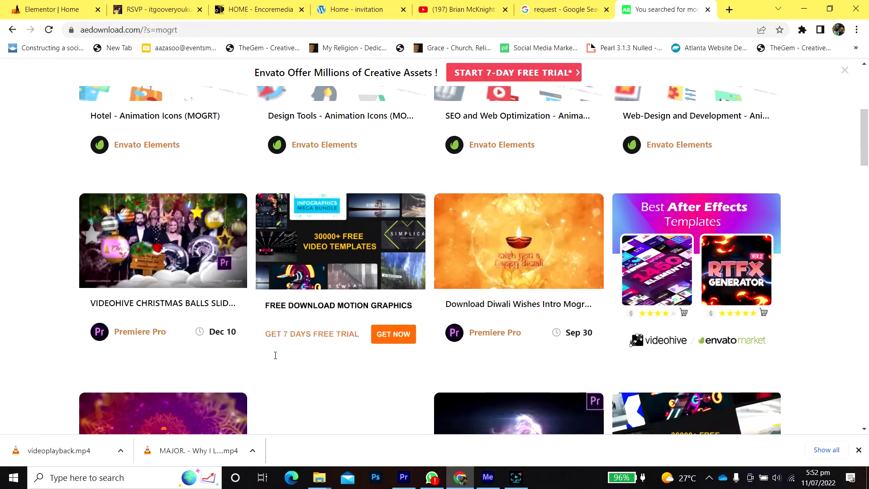
scroll(275, 355, down, 10)
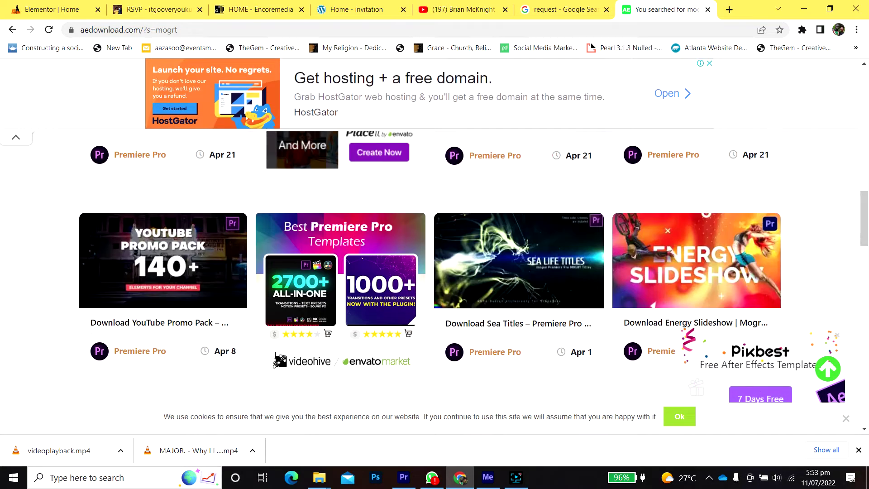
scroll(275, 356, down, 3)
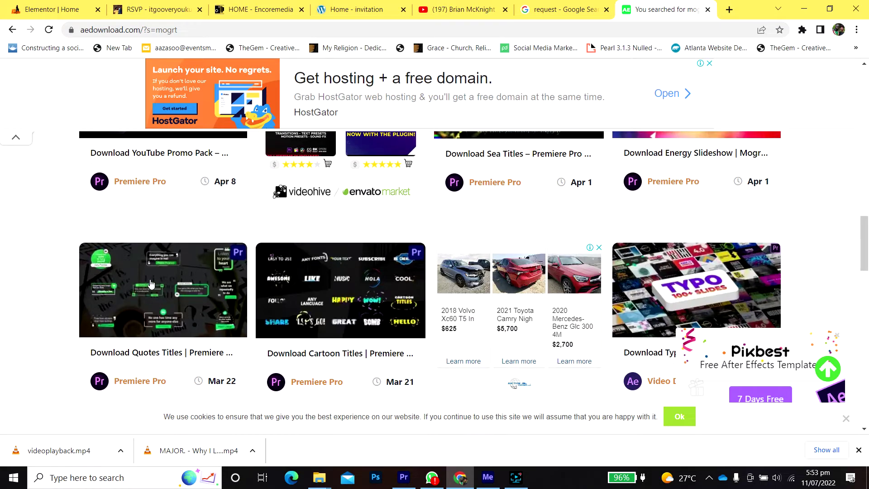
scroll(151, 284, down, 4)
scroll(151, 284, down, 7)
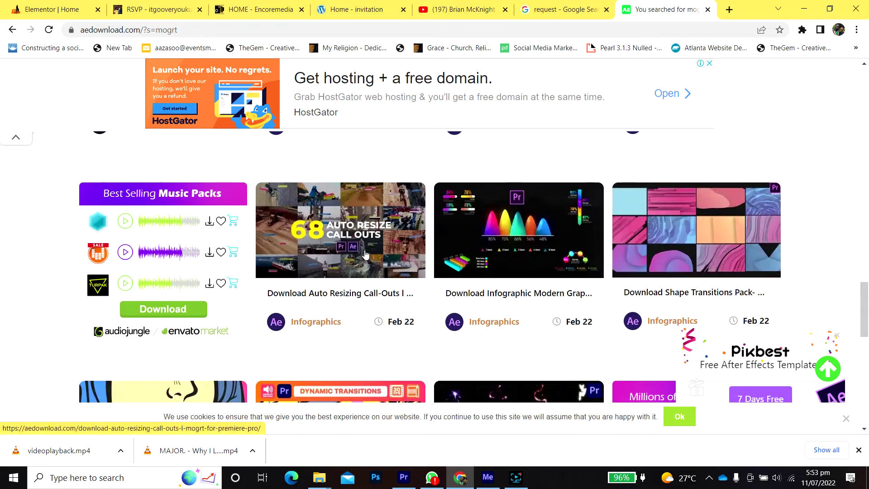
scroll(401, 255, down, 3)
scroll(402, 255, down, 12)
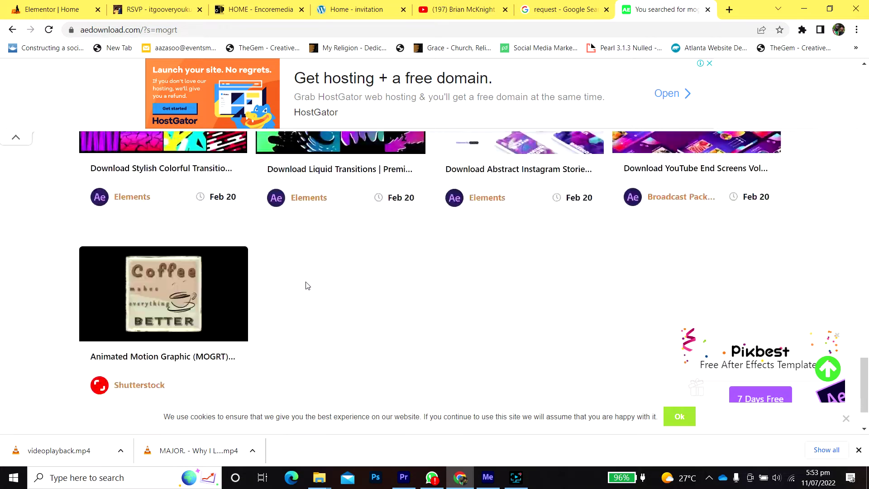
- Open the second page of mogrt results and look through its titles and transitions templates
click(371, 341)
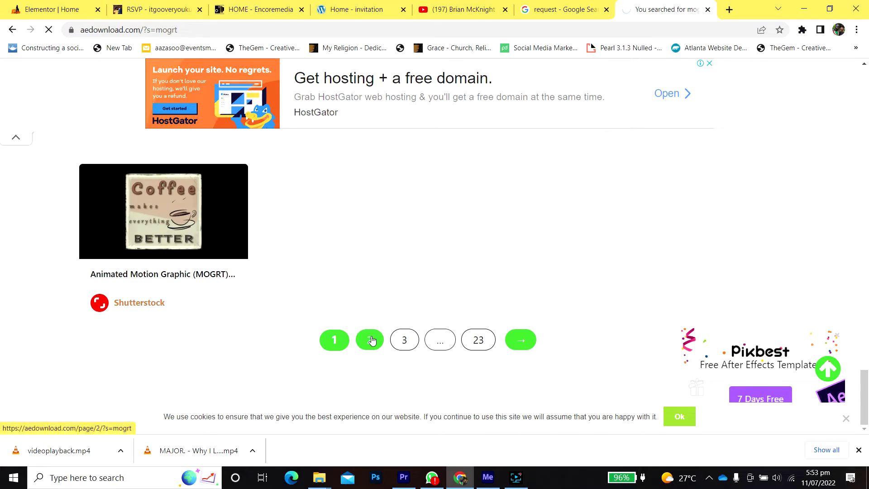
scroll(378, 307, down, 10)
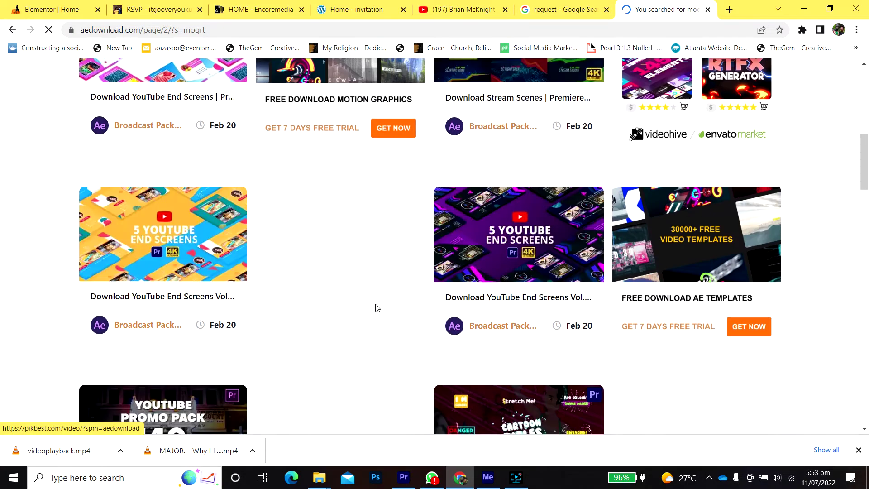
scroll(377, 308, down, 3)
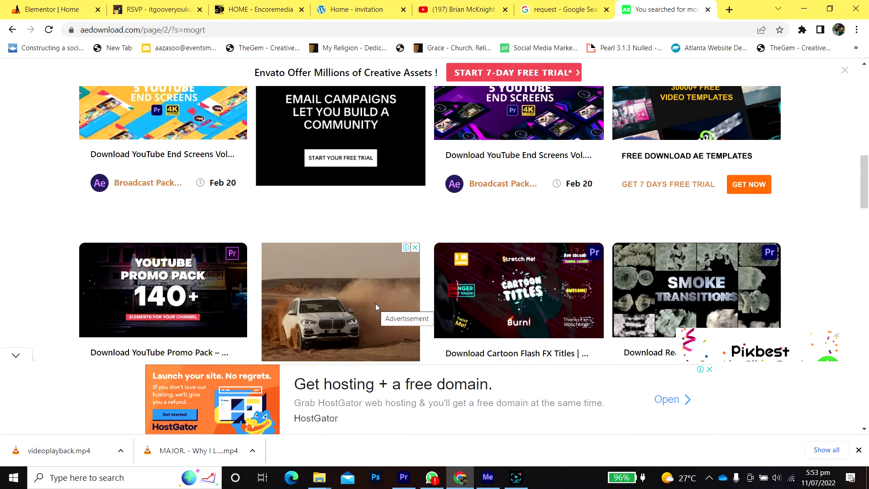
scroll(140, 285, down, 2)
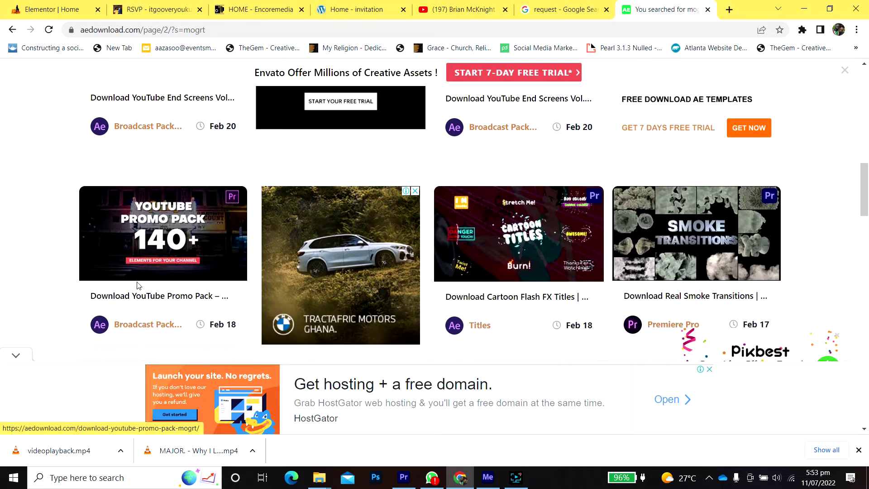
scroll(146, 294, down, 2)
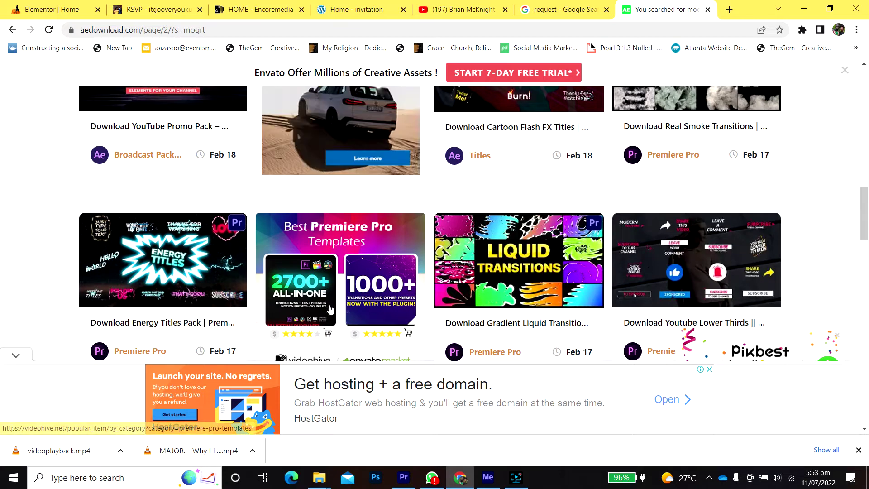
- Switch back to Premiere Pro and add the "fathers day" folder from Fathers Day MOGRT to the additional Essential Graphics folders
click(401, 474)
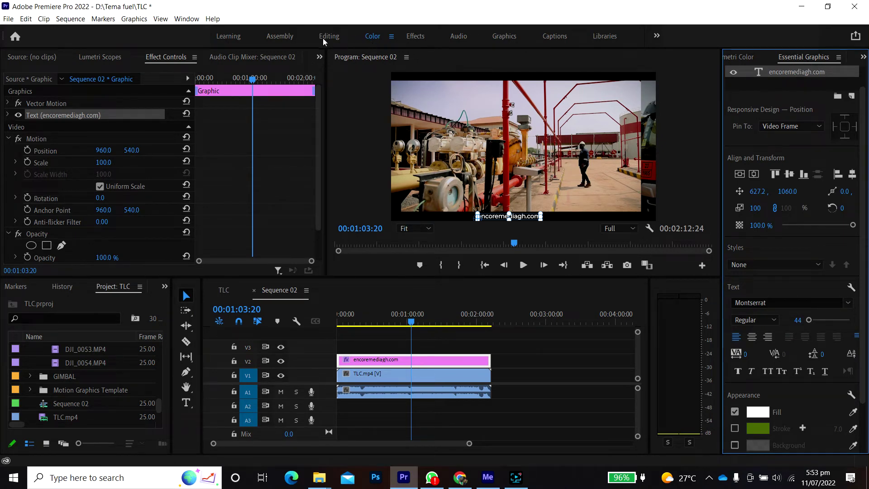
click(839, 58)
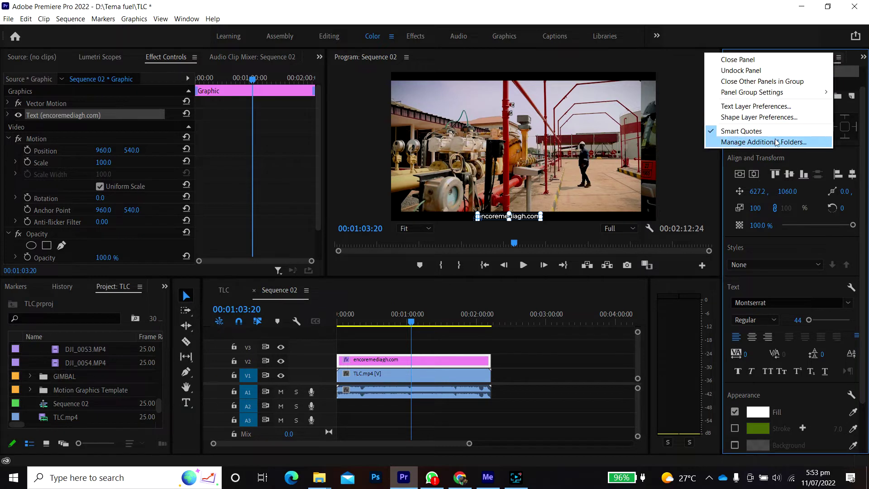
click(798, 145)
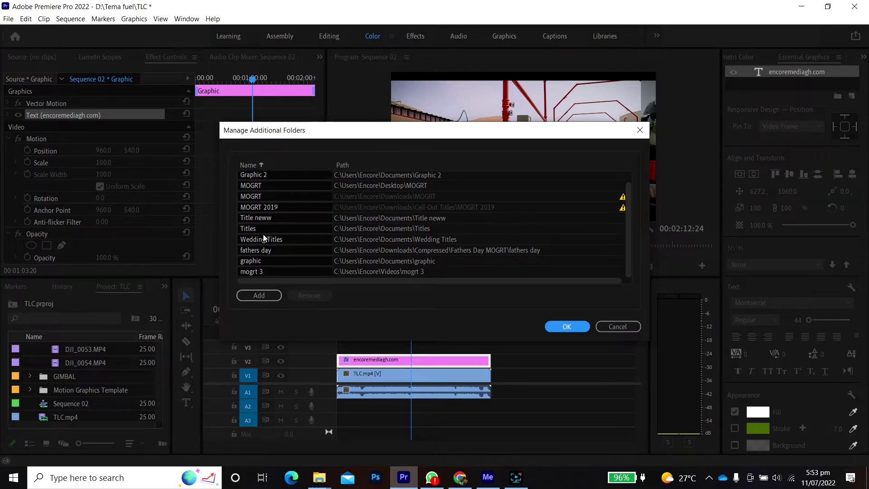
click(264, 298)
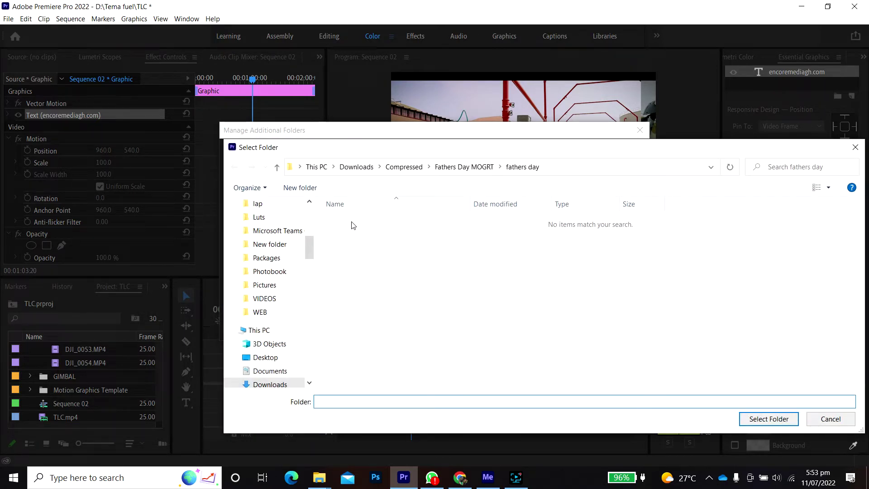
click(769, 419)
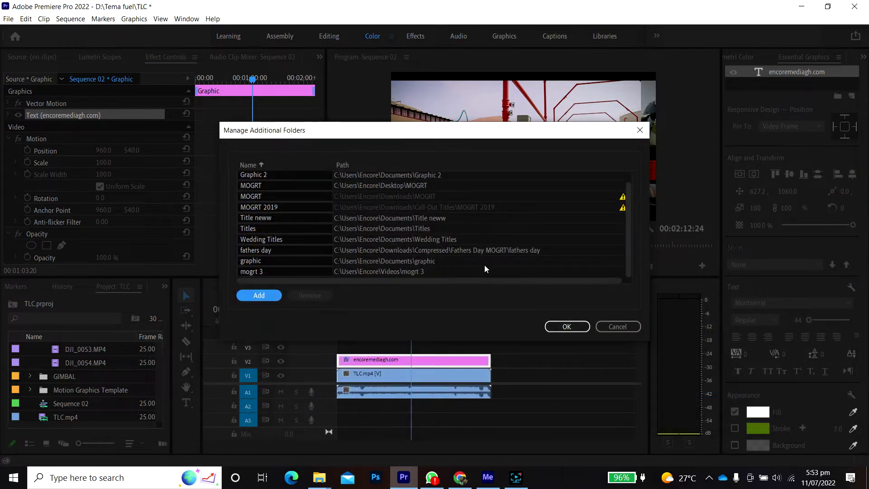
click(564, 327)
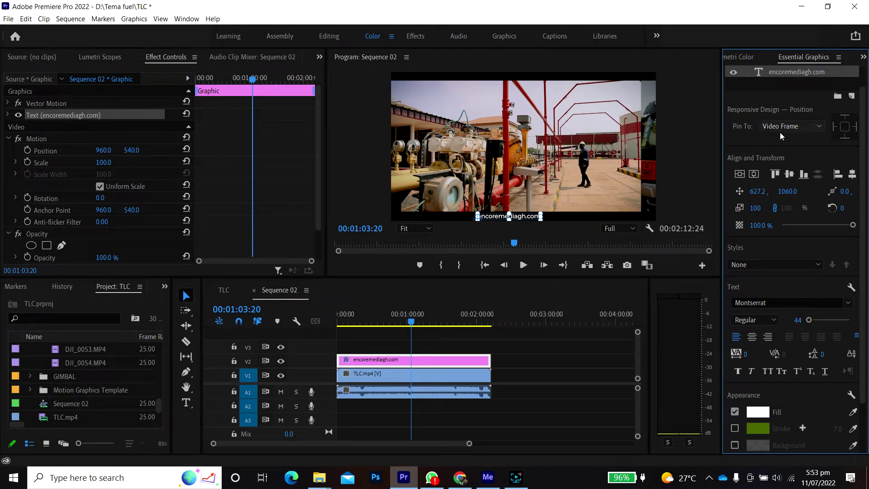
- Look through the installed motion graphics templates, from the animated titles and captions to the Modern Title series
click(560, 306)
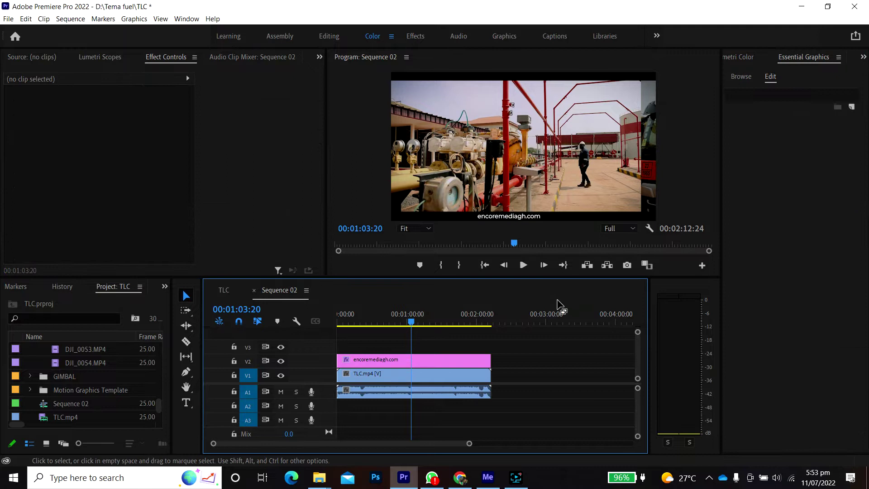
click(798, 61)
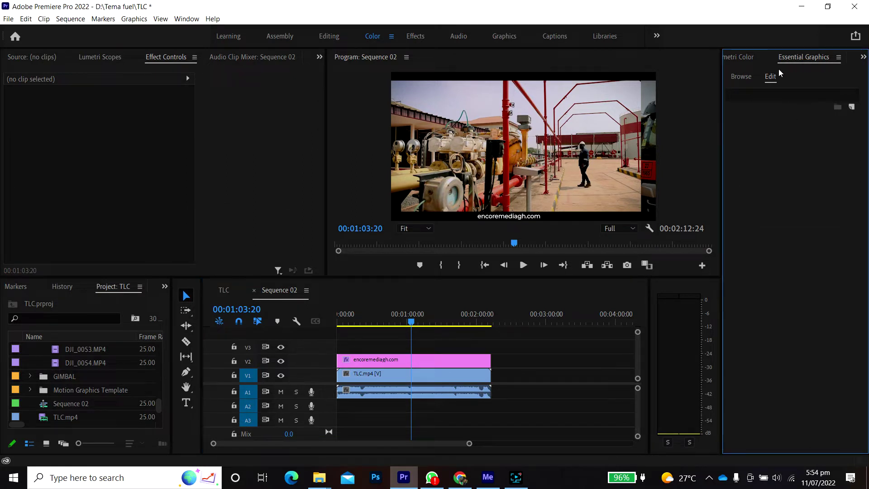
click(455, 358)
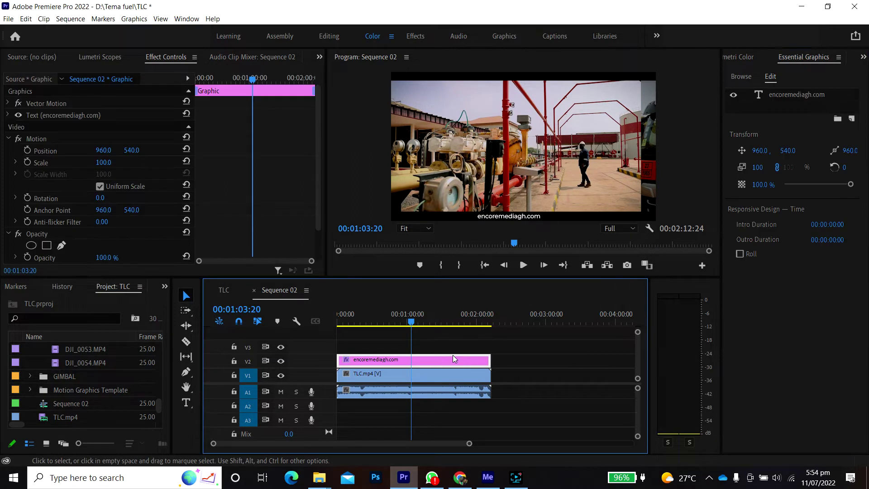
click(742, 77)
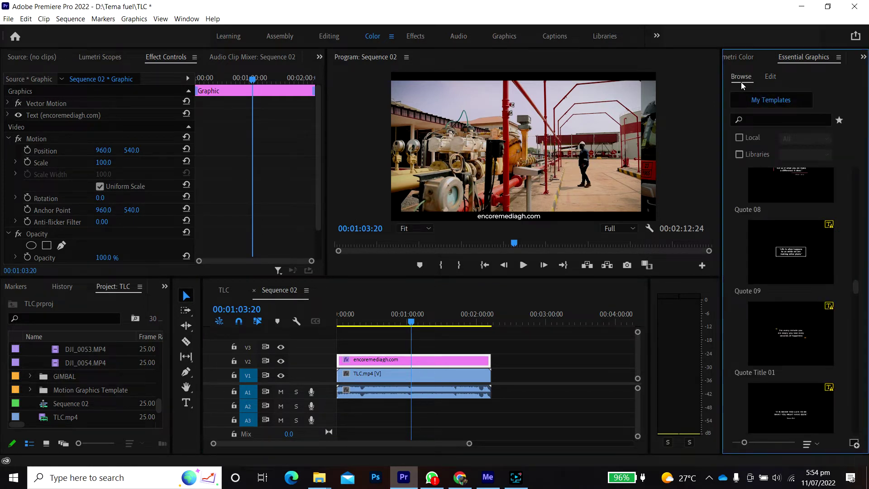
scroll(796, 252, down, 3)
scroll(796, 252, up, 10)
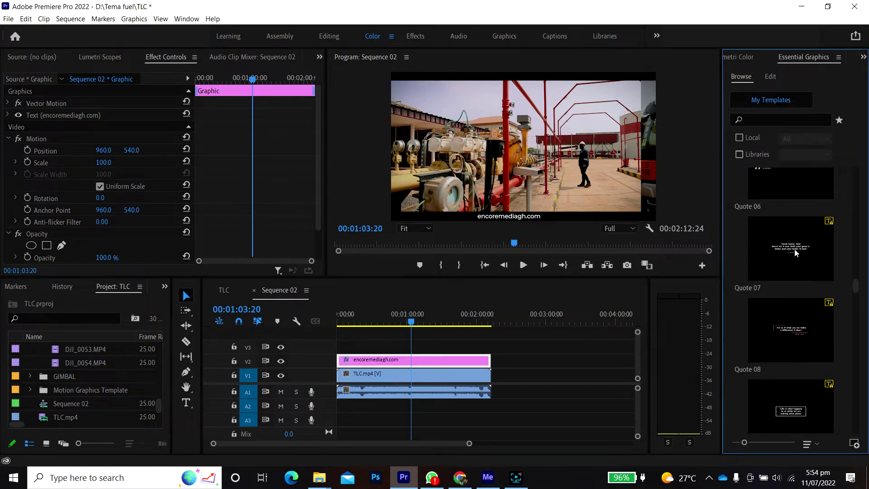
drag(857, 292, 866, 200)
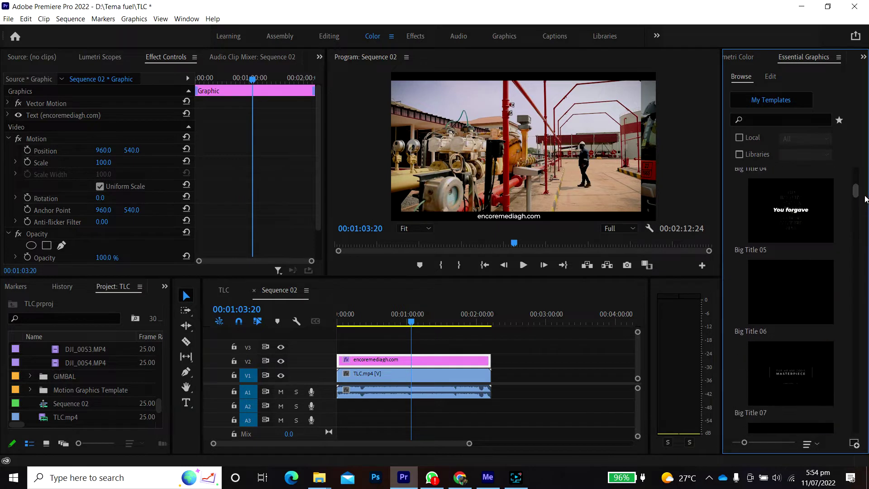
scroll(832, 238, up, 10)
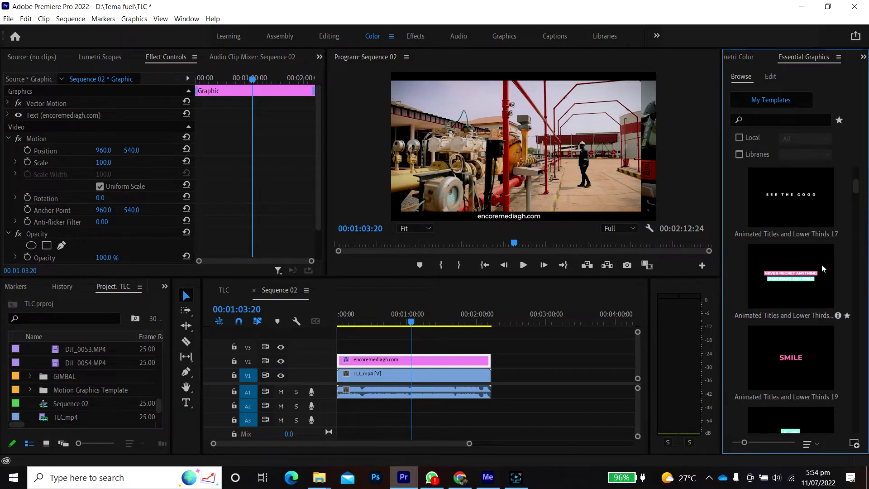
scroll(823, 269, up, 10)
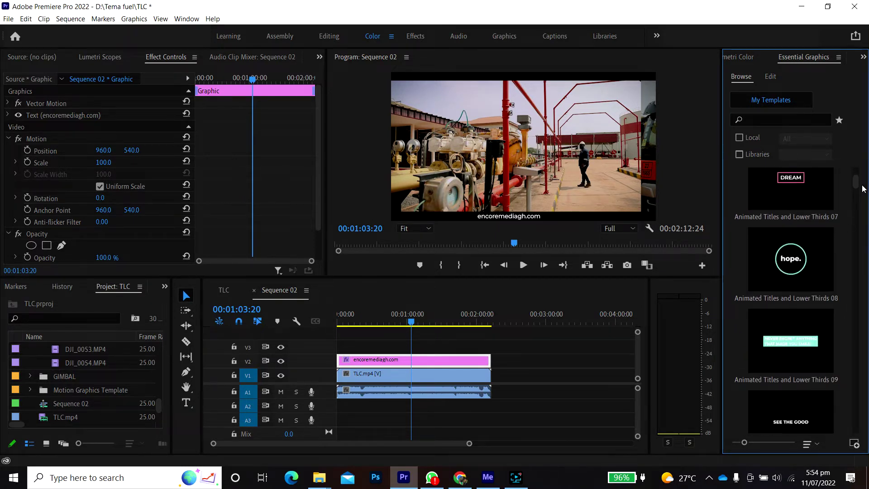
drag(857, 182, 859, 217)
scroll(835, 267, down, 6)
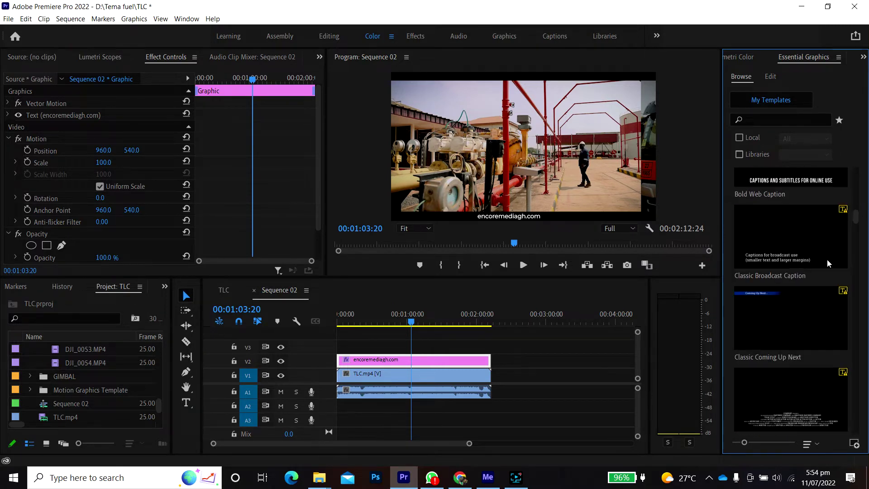
scroll(827, 263, down, 10)
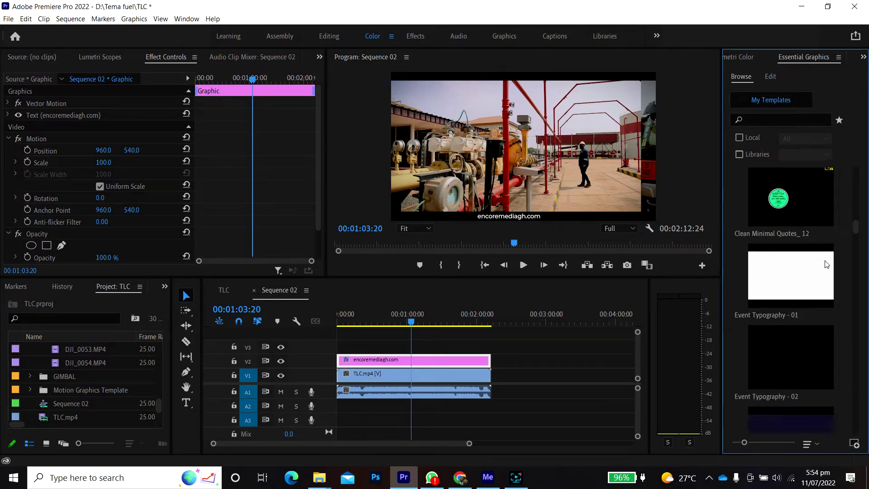
scroll(825, 264, down, 10)
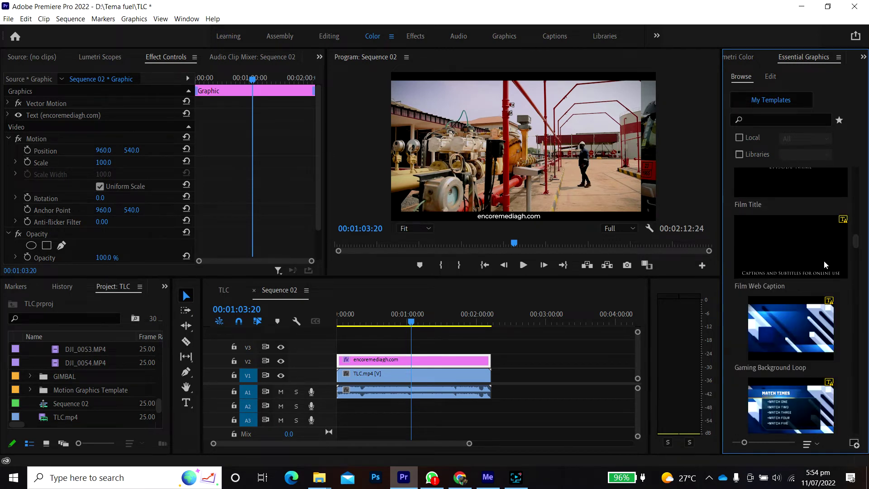
scroll(824, 263, down, 10)
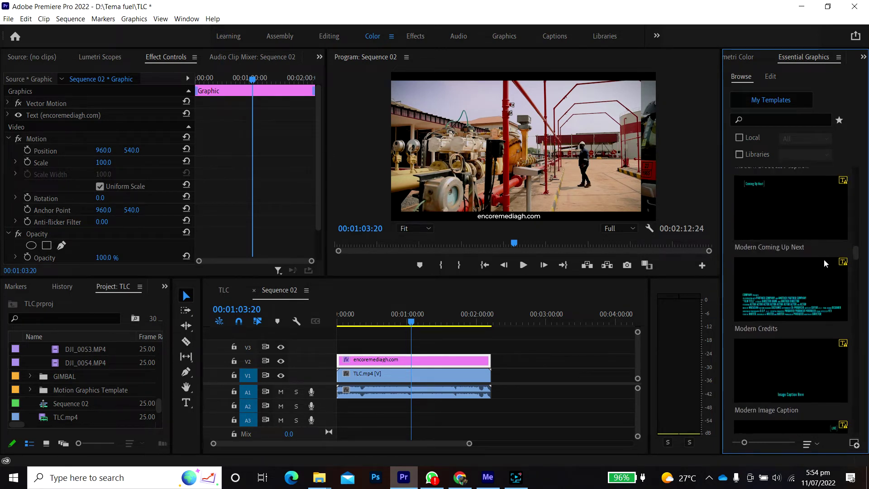
scroll(824, 259, down, 10)
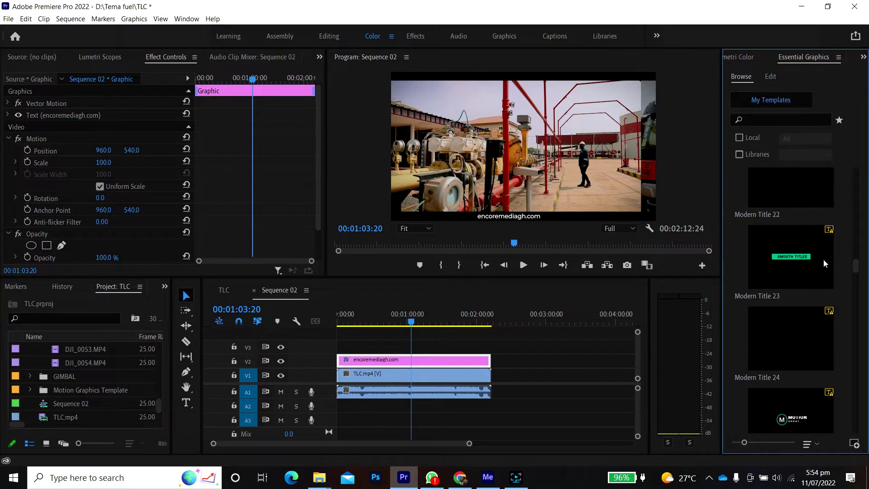
scroll(824, 259, down, 2)
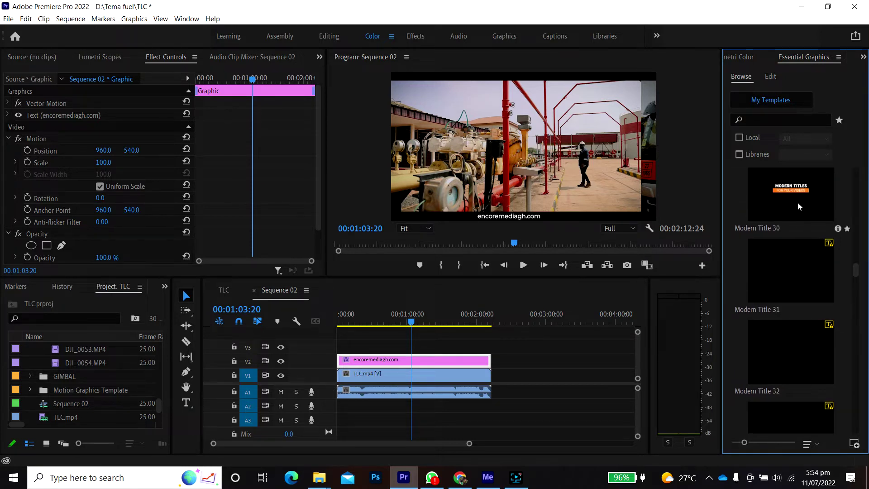
- Add the Modern Title 30 template to track V3 at 00:01:03:20 and view its full title at 00:01:07:17
drag(792, 194, 711, 205)
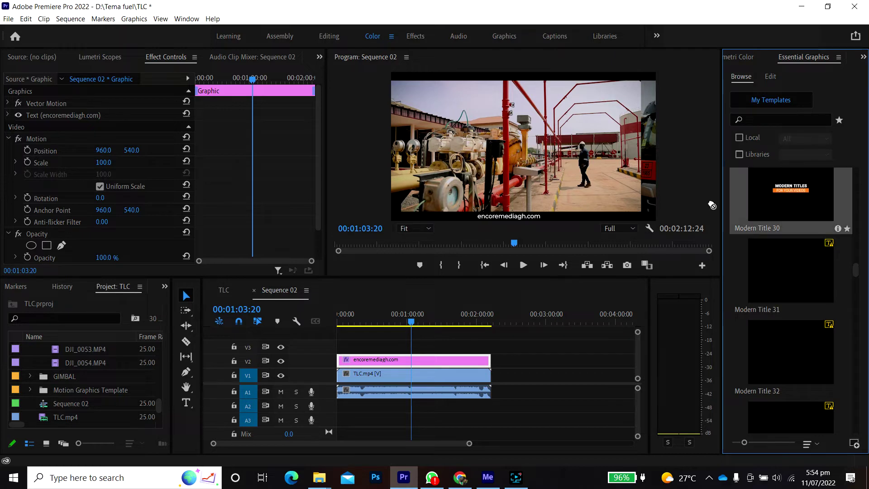
drag(416, 328, 420, 347)
click(417, 322)
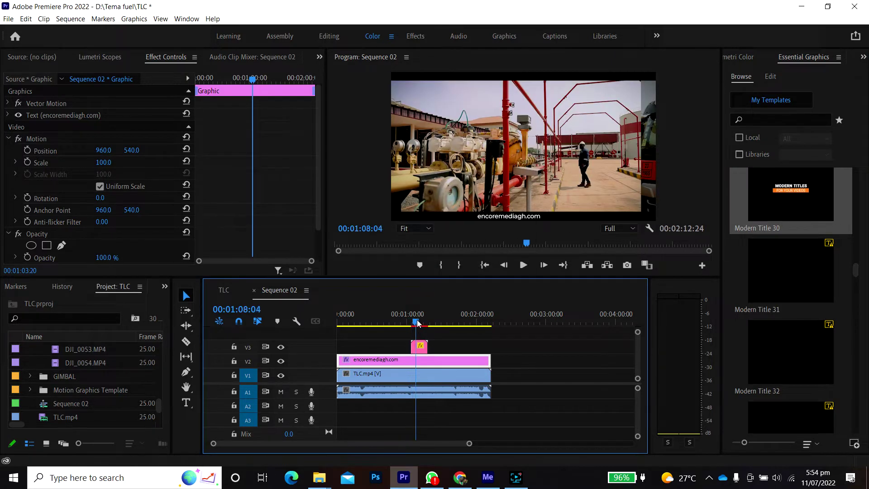
click(416, 323)
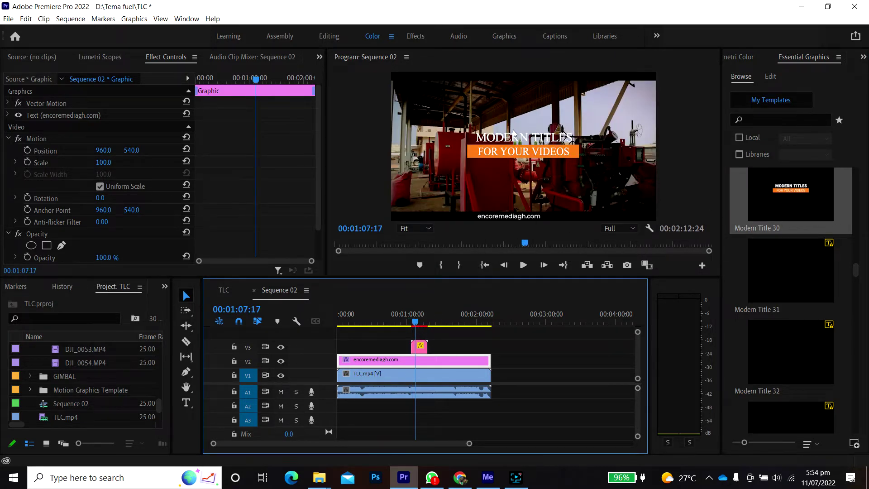
- Change the Line Color of the Modern Title 30 clip to dark blue 071945
click(420, 349)
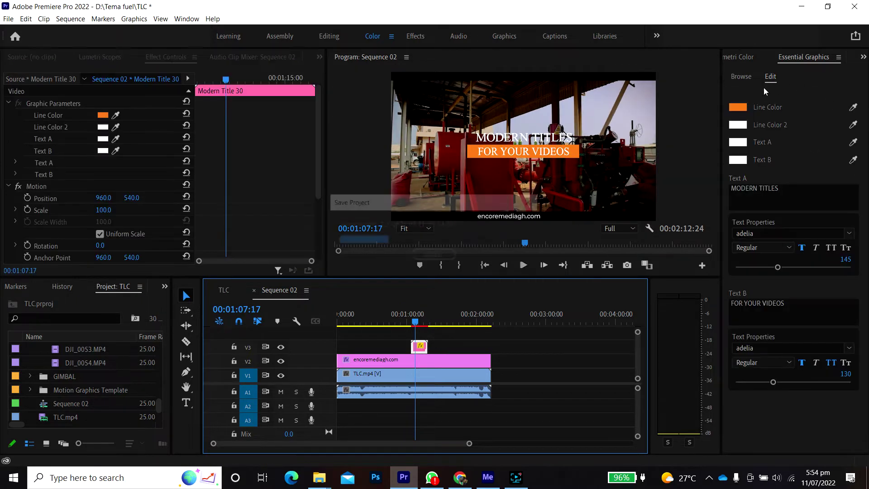
click(742, 107)
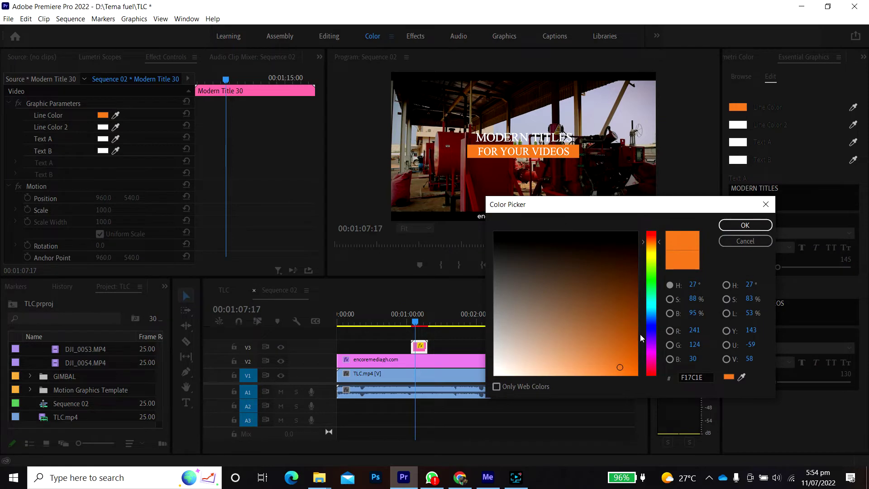
click(652, 321)
drag(623, 300, 624, 270)
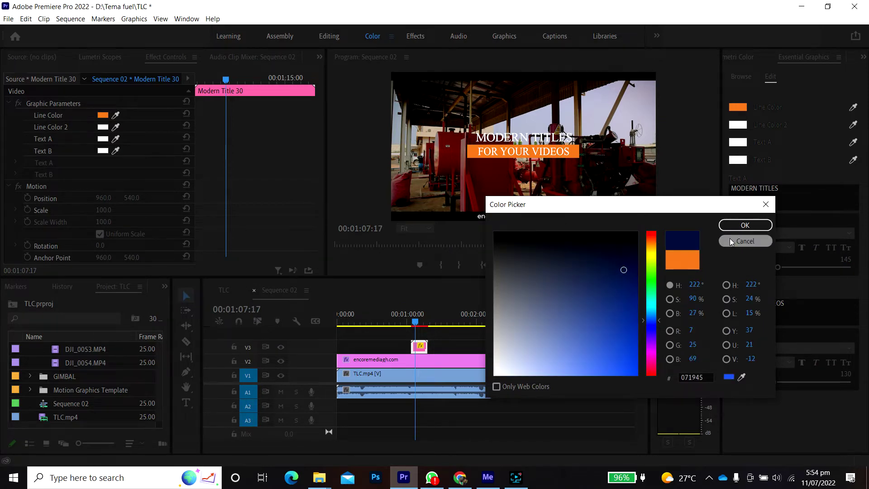
click(743, 225)
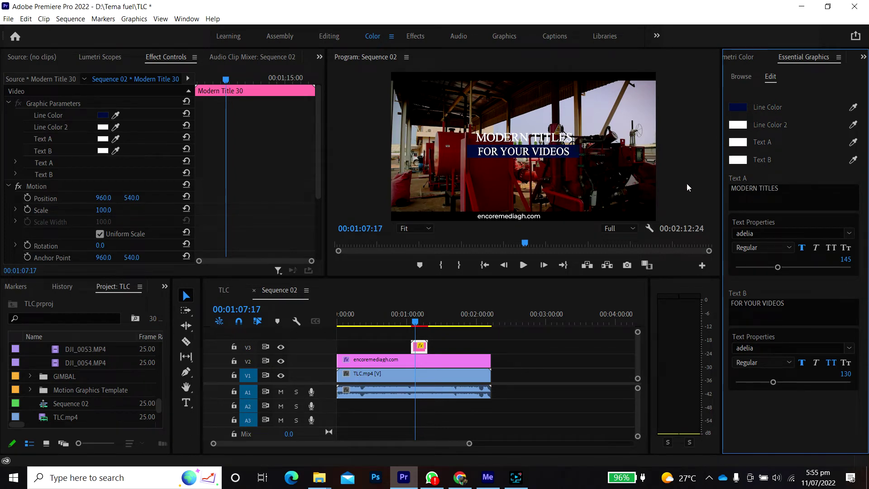
- Replace the title's Text A with "TEMA OIL" and its Text B with "STORAGE"
click(798, 190)
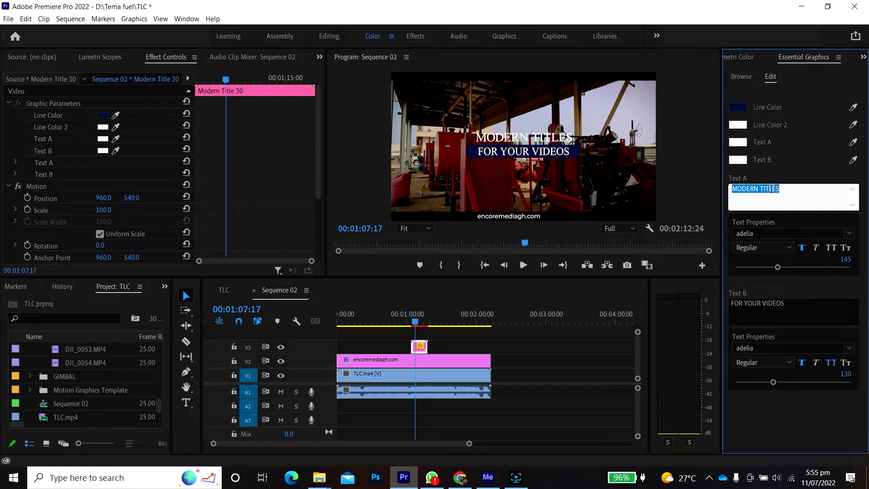
text(tem)
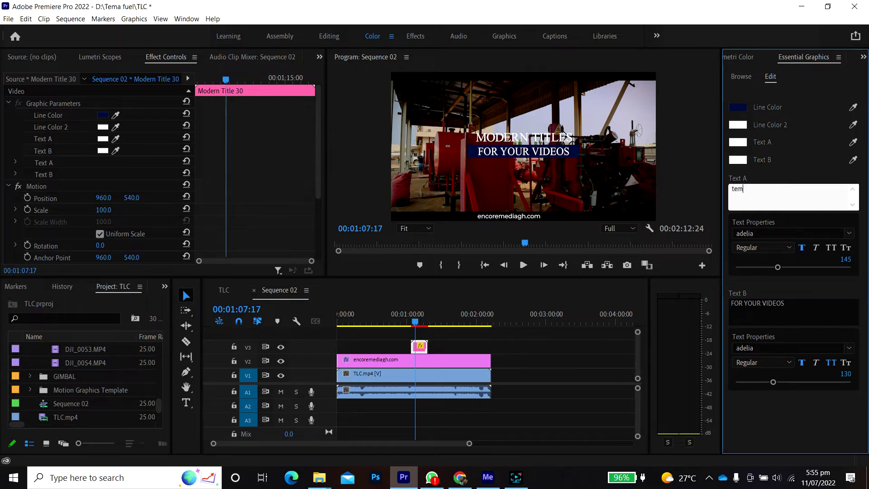
key(Caps_Lock)
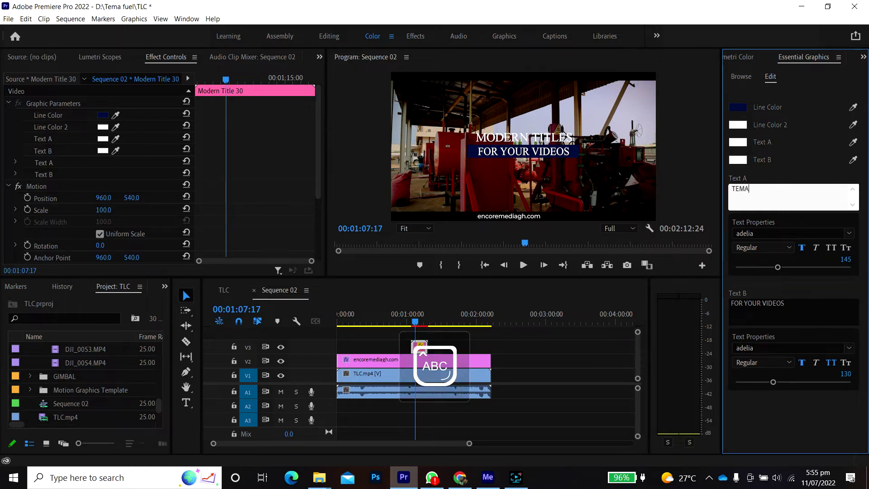
text(TEMA OIL)
key(Escape)
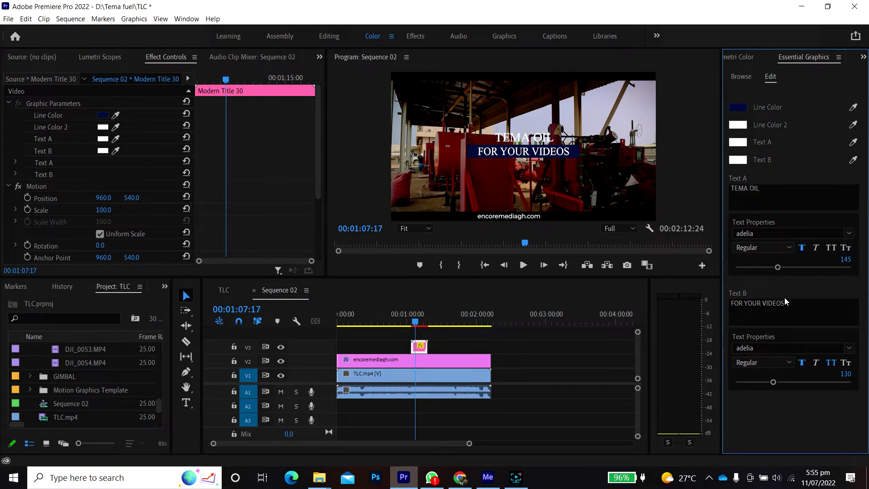
click(785, 302)
text(STORAGE)
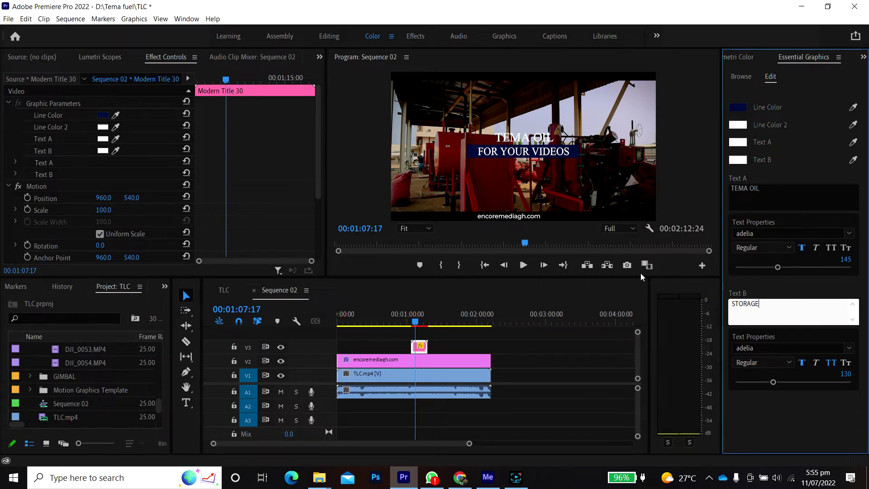
key(Escape)
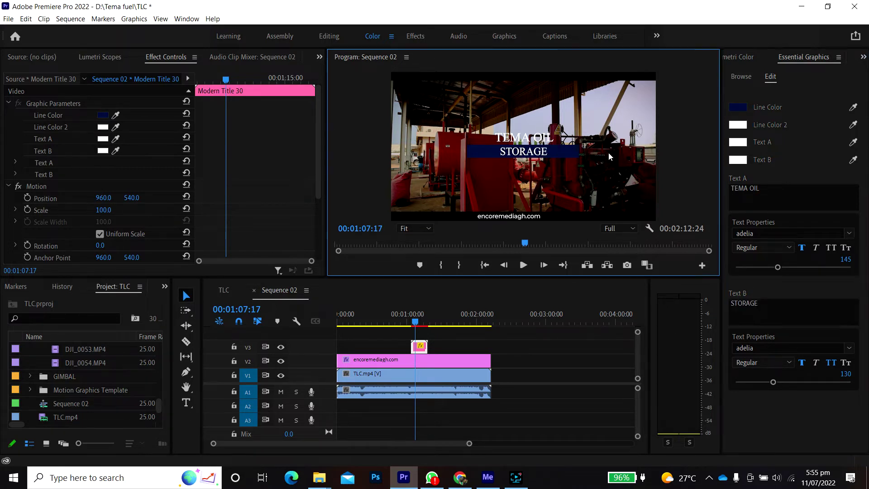
- Play the sequence from the start of the title clip to check its animation
click(413, 321)
drag(413, 322, 411, 321)
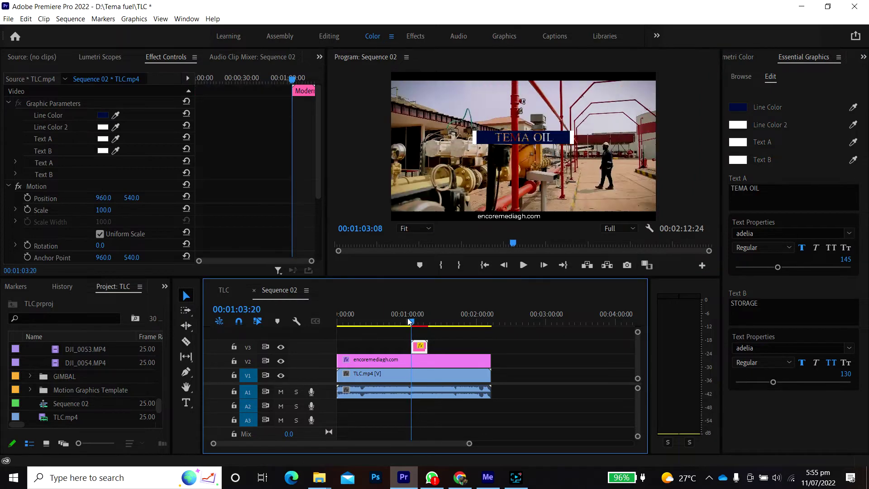
key(space)
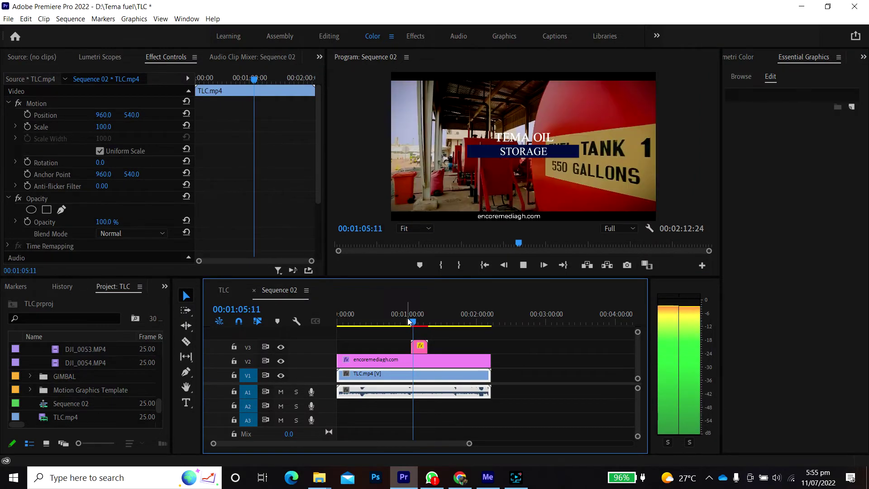
key(space)
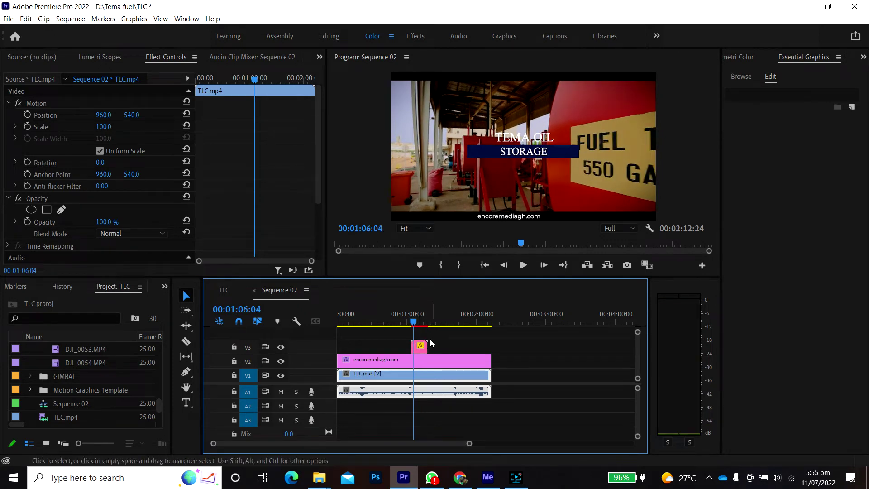
- Trim the end of the title clip on V3 to about half its length and briefly play it
drag(424, 340, 425, 341)
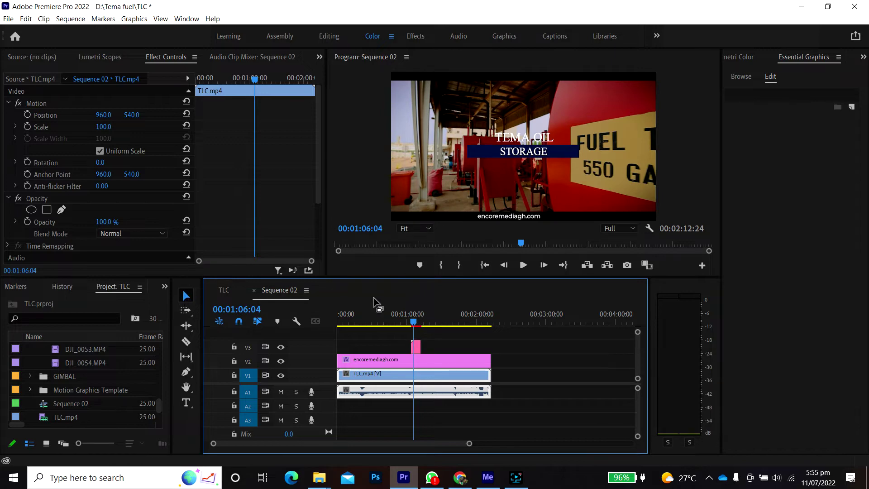
drag(423, 346, 423, 346)
key(space)
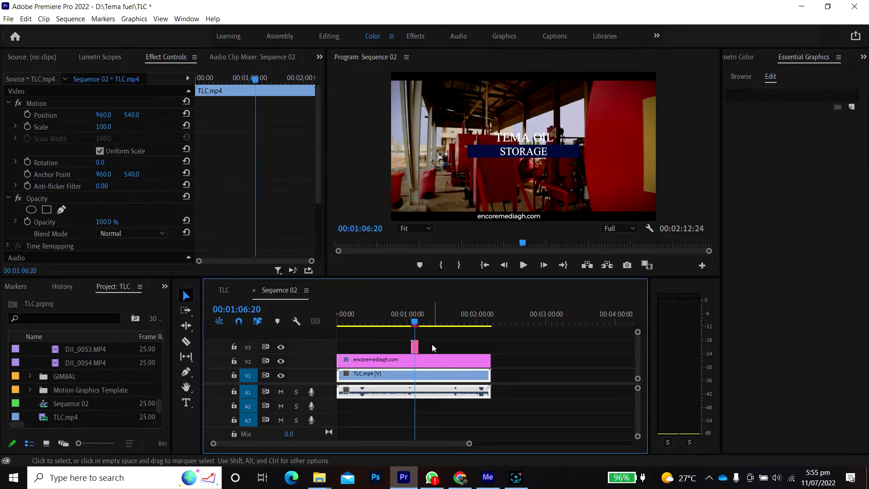
- Set the font of Text A in the "TEMA OIL" title clip to Montserrat ExtraBold
click(416, 349)
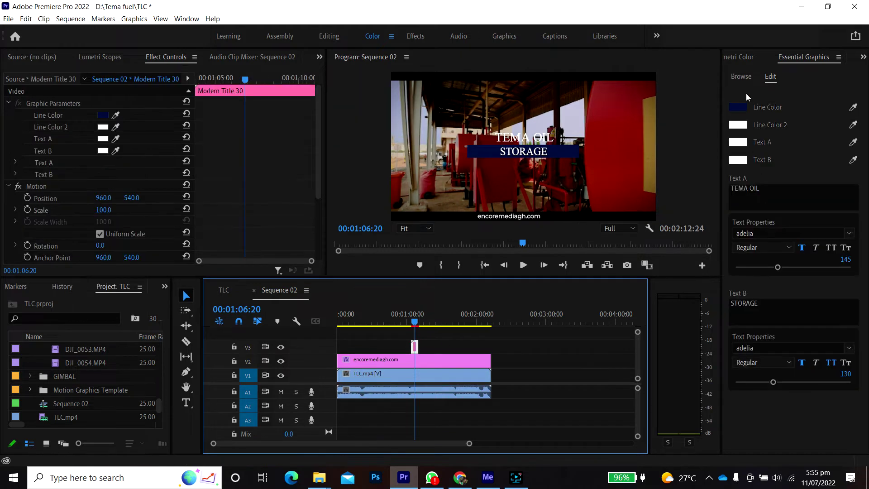
click(752, 234)
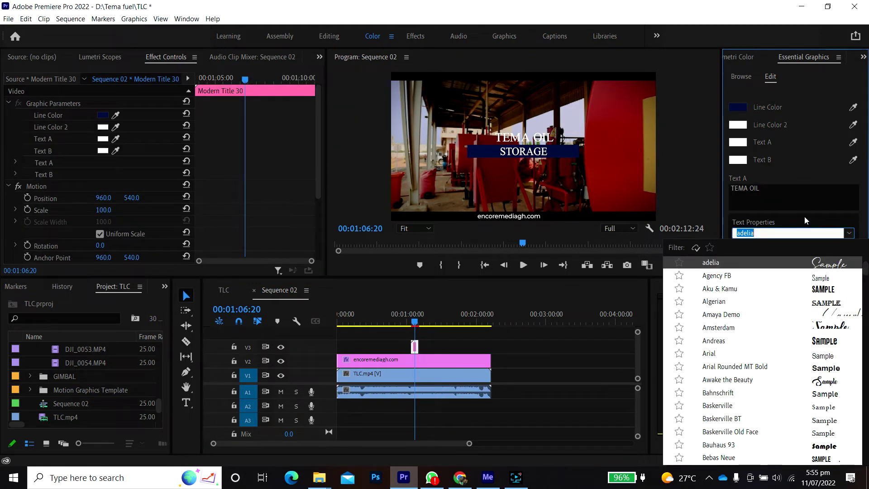
text(MONT)
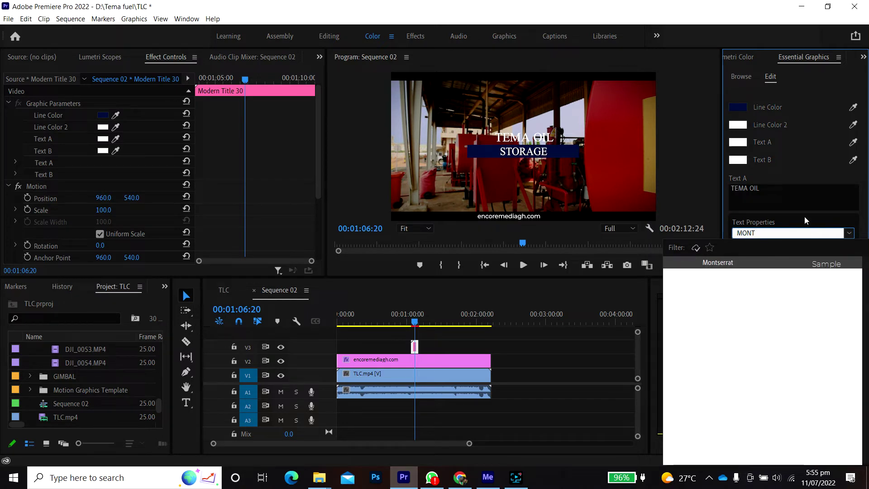
click(763, 261)
click(790, 250)
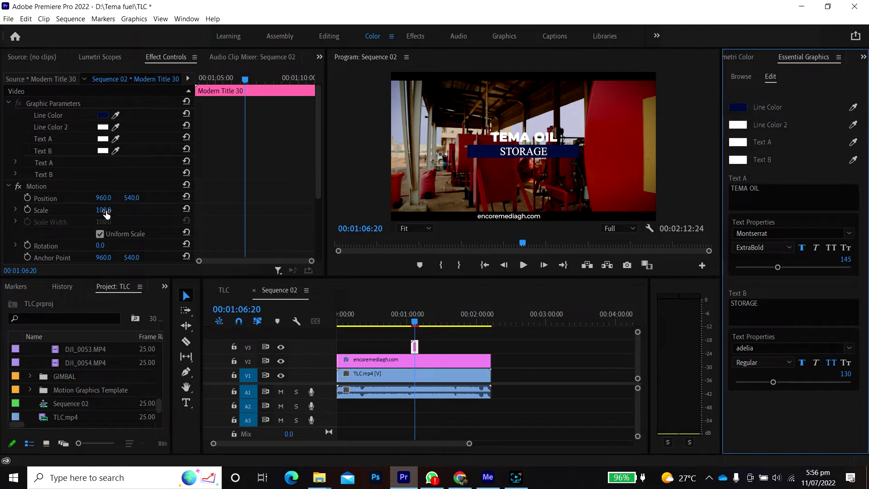
- Set the Modern Title 30 clip's Scale to 101 and its vertical Position to 525
drag(105, 210, 129, 198)
scroll(66, 221, down, 3)
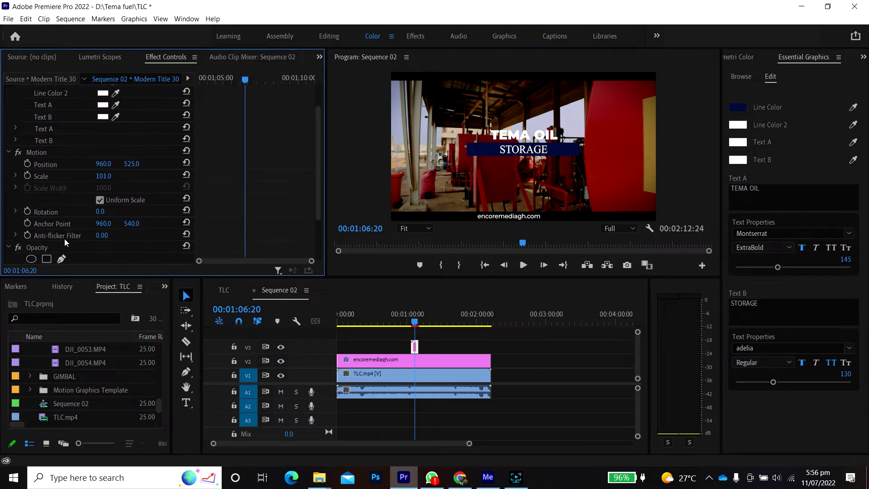
scroll(40, 225, down, 5)
scroll(47, 205, up, 3)
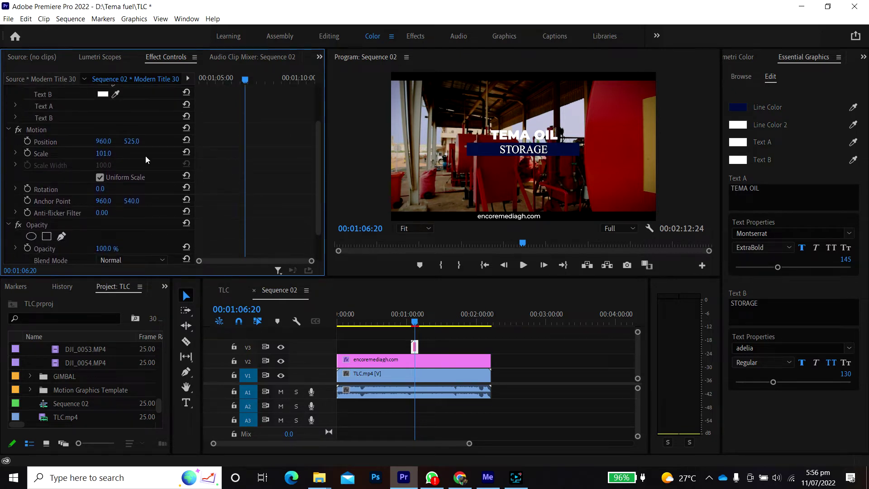
scroll(74, 162, up, 5)
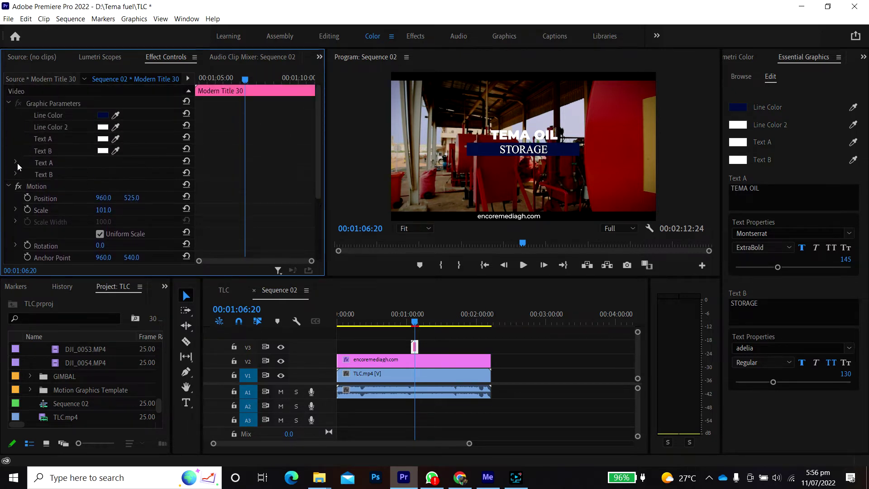
- Expand the Text A parameters, set the "TEMA OIL" font size to 155, and recheck the title on the timeline
click(15, 162)
click(17, 162)
click(17, 162)
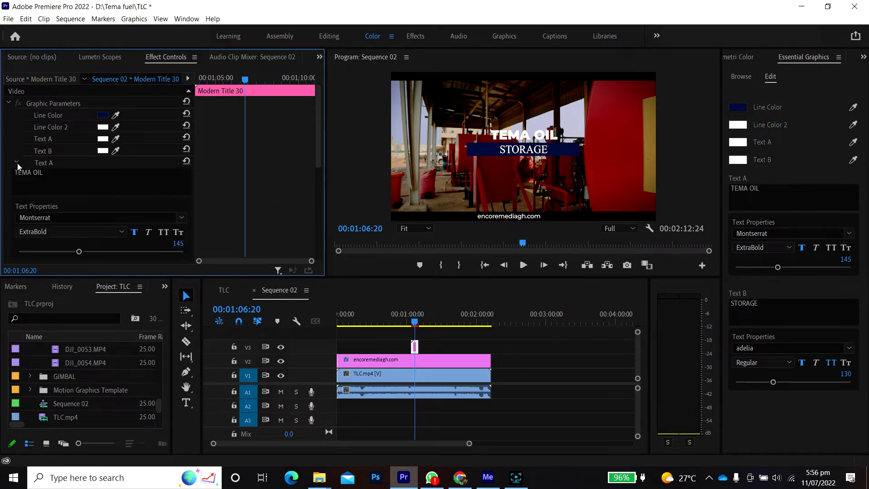
drag(78, 252, 82, 257)
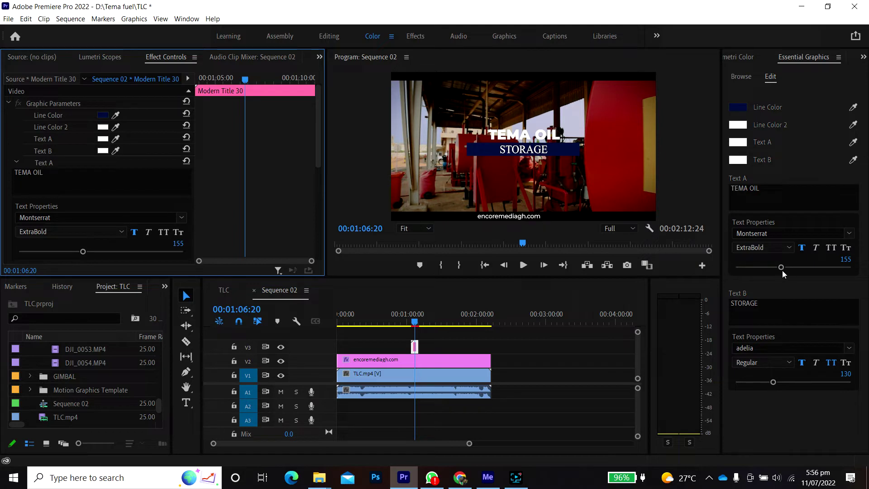
click(415, 324)
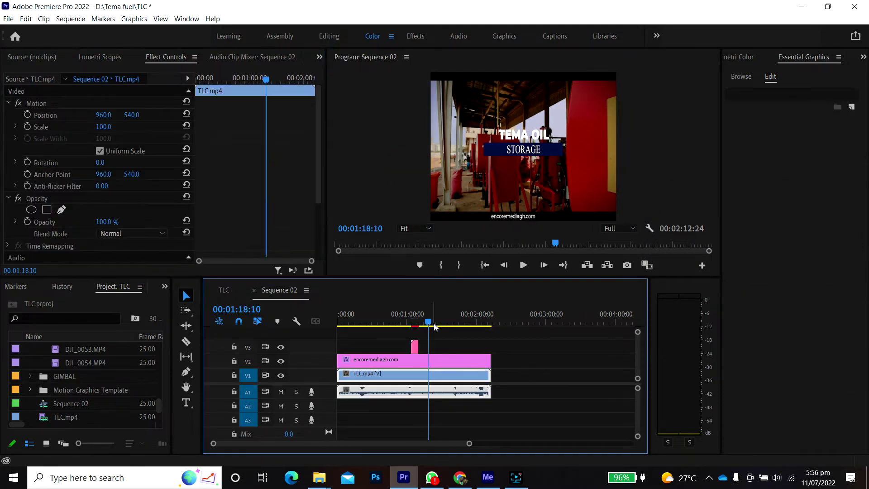
click(415, 348)
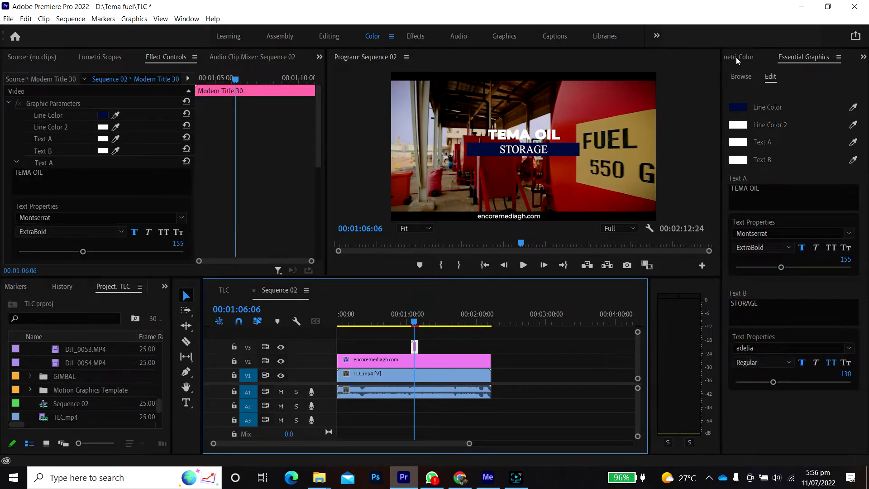
- Find the Title-008 template among the motion graphics templates and place it on V3 after the first title, at about 00:01:24
click(744, 78)
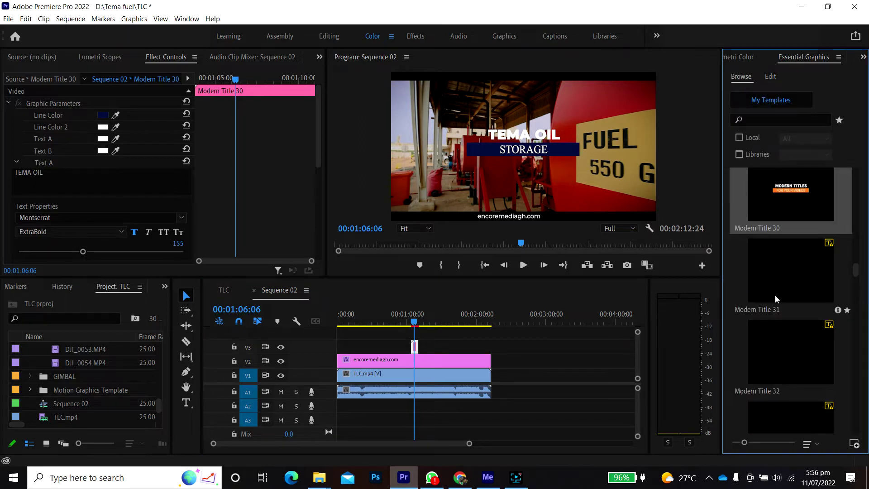
drag(855, 276, 866, 359)
scroll(866, 359, down, 1)
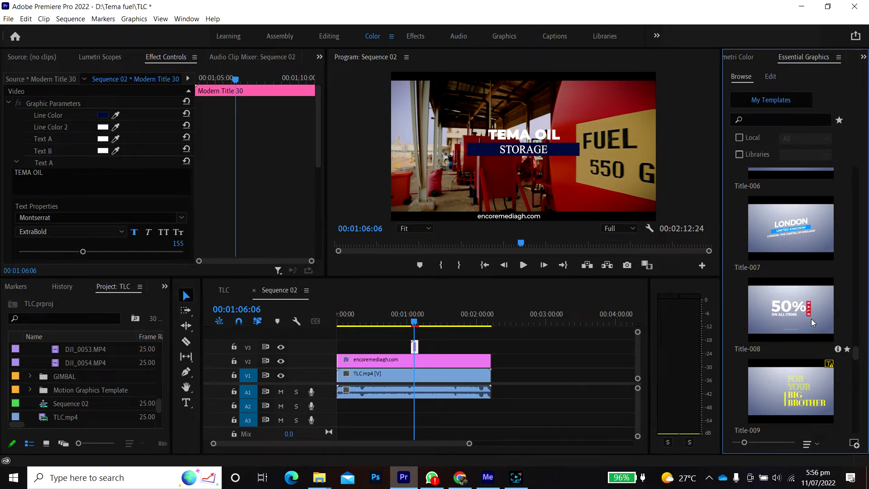
drag(812, 319, 439, 348)
key(Down)
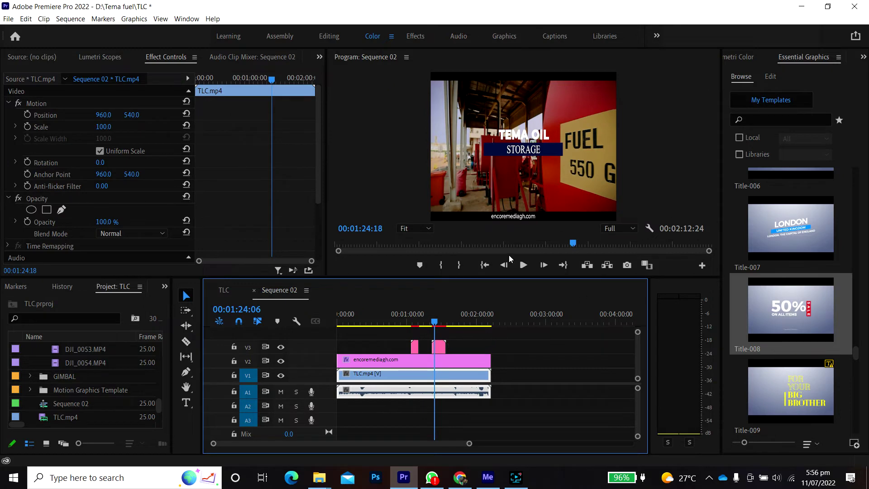
- Turn off the bg option of the Title-008 clip and play its animation over the footage
click(439, 347)
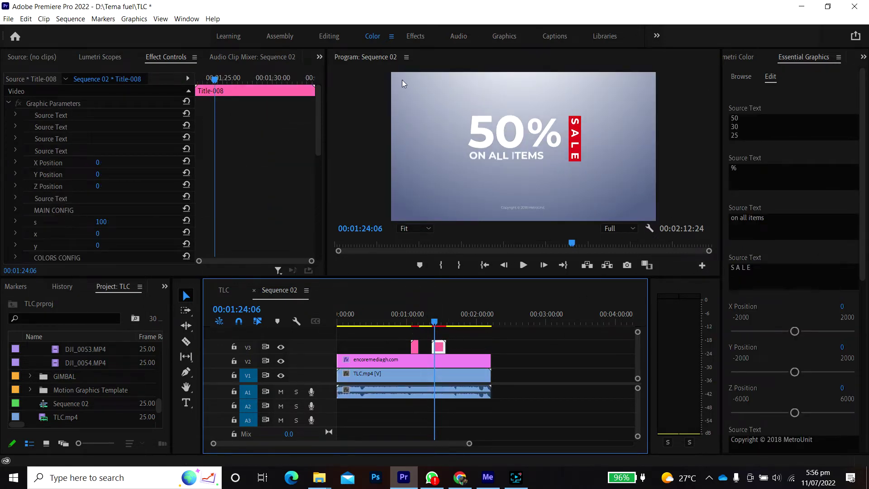
scroll(800, 347, down, 5)
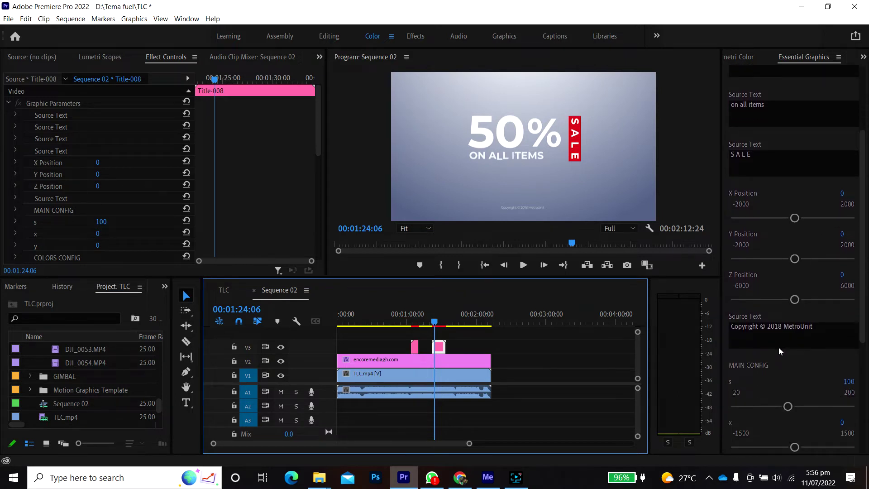
scroll(772, 350, down, 4)
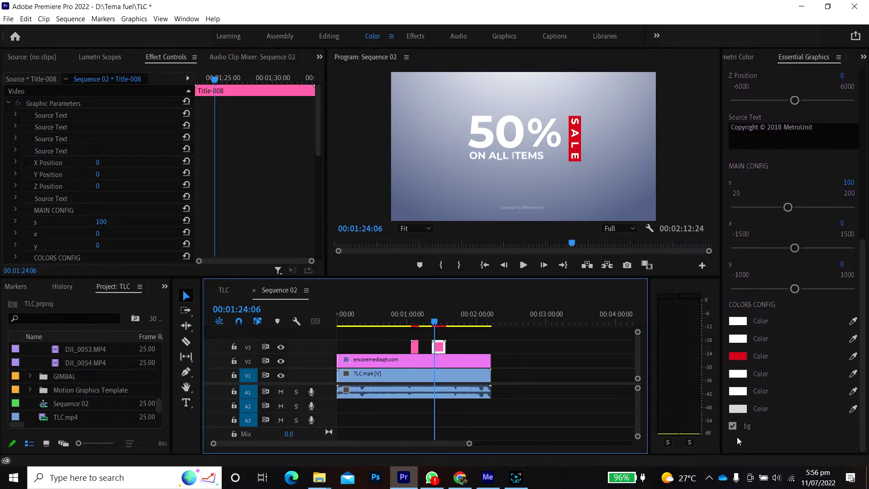
click(732, 426)
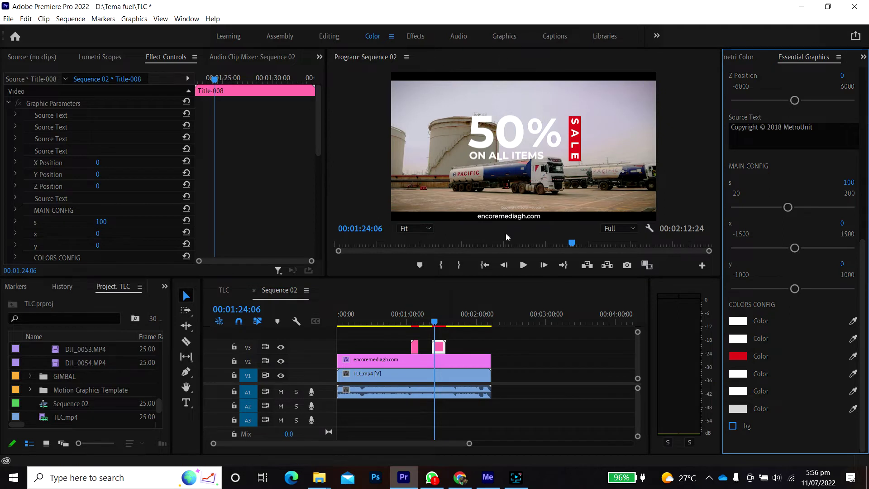
click(432, 324)
key(space)
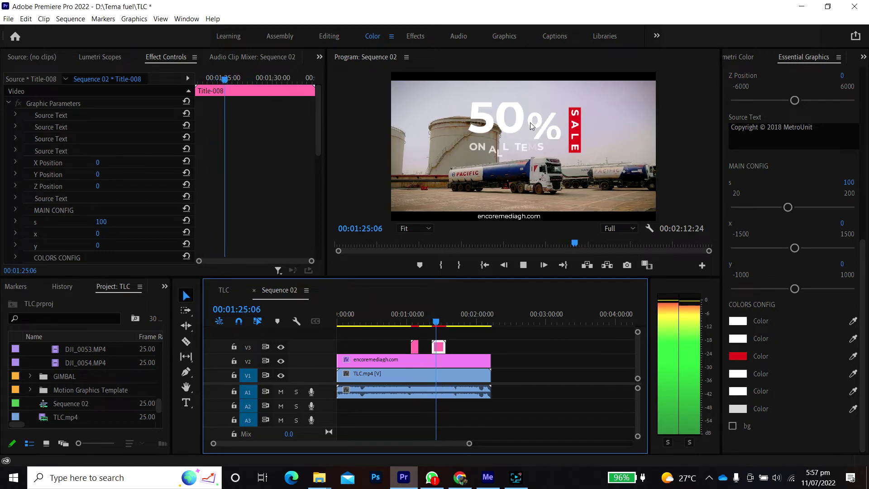
key(space)
- Try an X Position of -90 for the SALE label in Title-008 and undo the change
scroll(794, 319, up, 4)
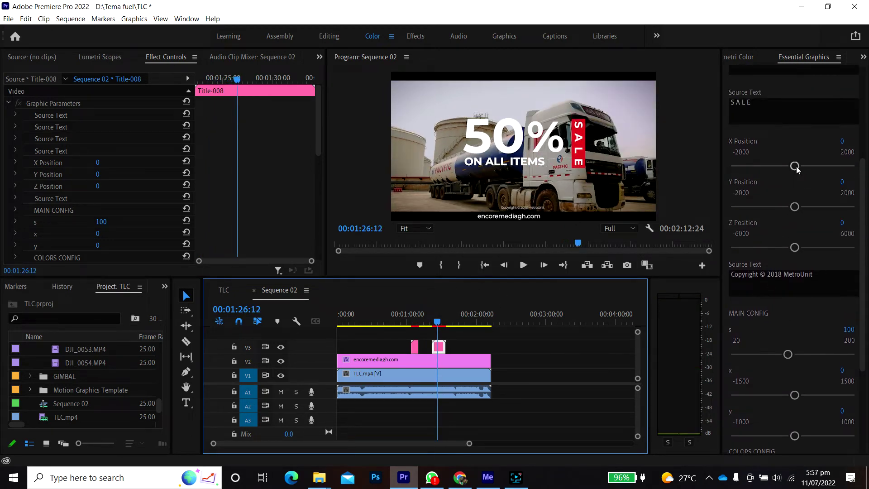
drag(795, 166, 790, 168)
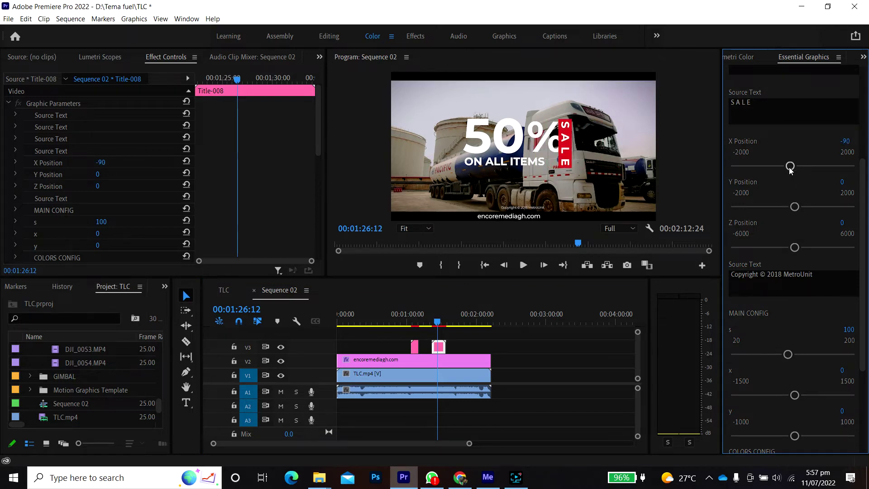
key(ctrl+z)
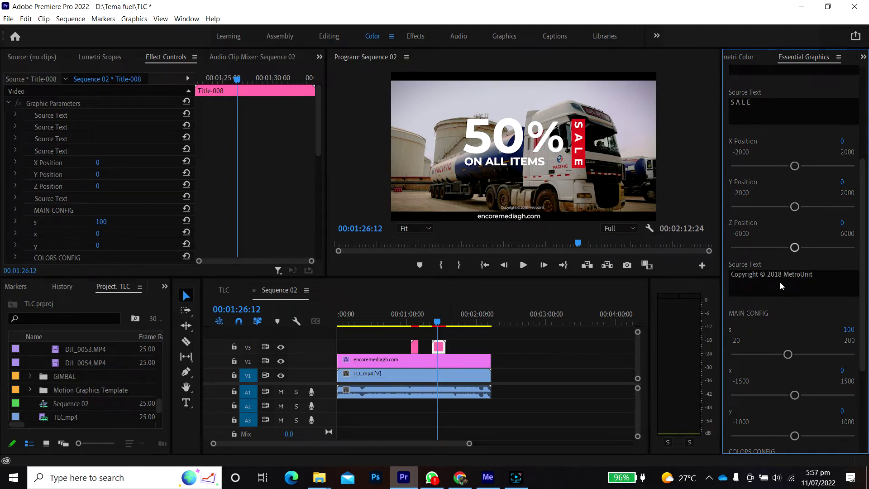
- Review the Source Text fields of Title-008 and delete that clip from V3
scroll(800, 205, up, 5)
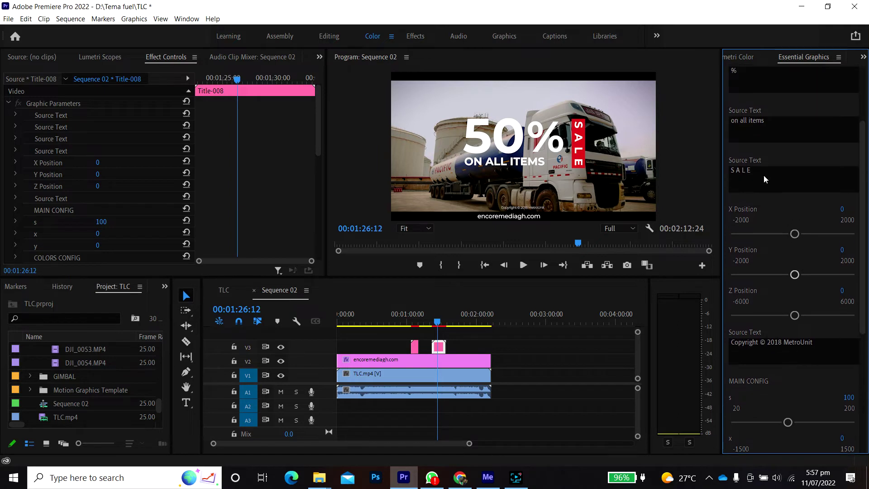
scroll(754, 93, up, 3)
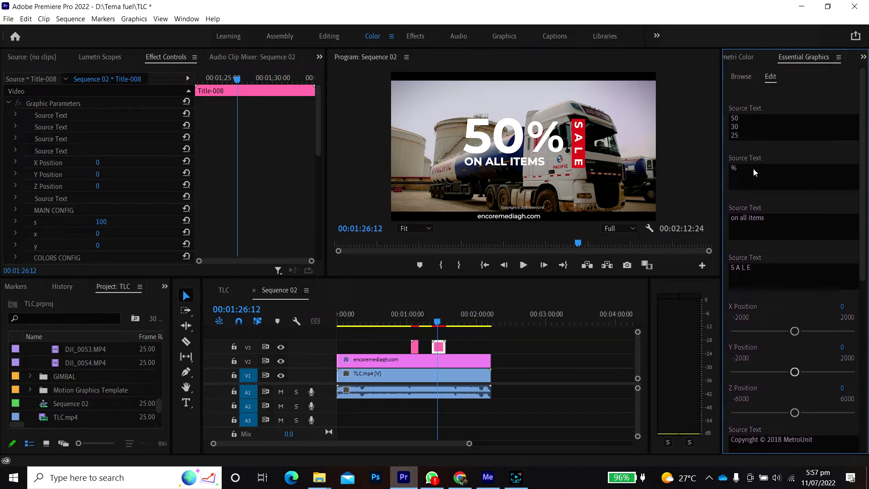
click(735, 116)
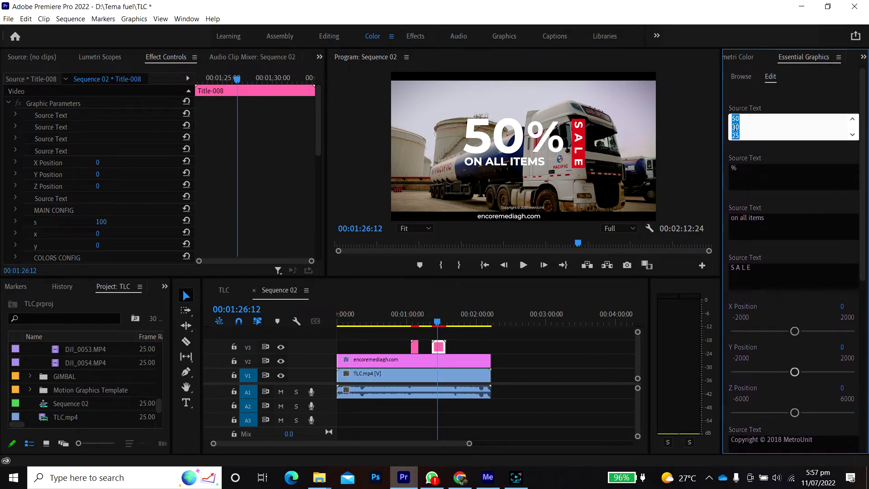
scroll(769, 132, down, 2)
scroll(768, 133, up, 2)
scroll(769, 133, down, 2)
key(Tab)
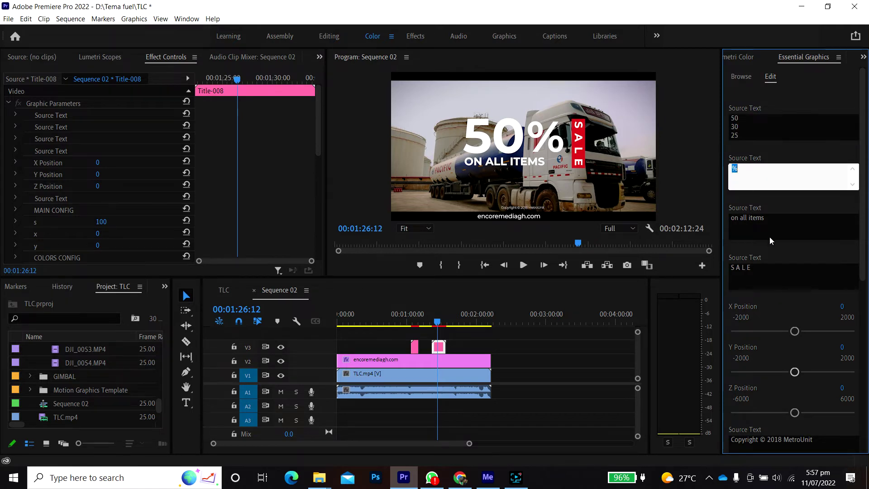
click(440, 348)
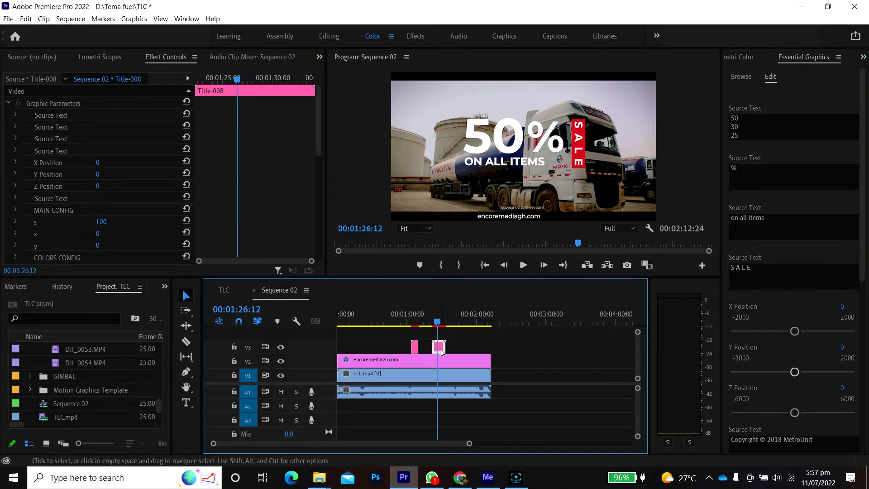
key(Delete)
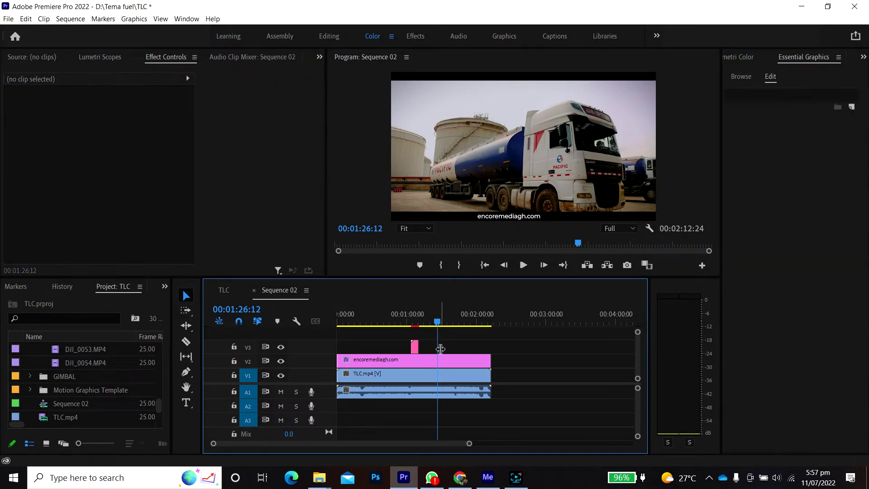
- Browse the templates for Title_07, place it on V3 from 00:01:26:12, and accept the substitution of its missing Ovo font
click(738, 83)
click(740, 77)
scroll(776, 211, down, 10)
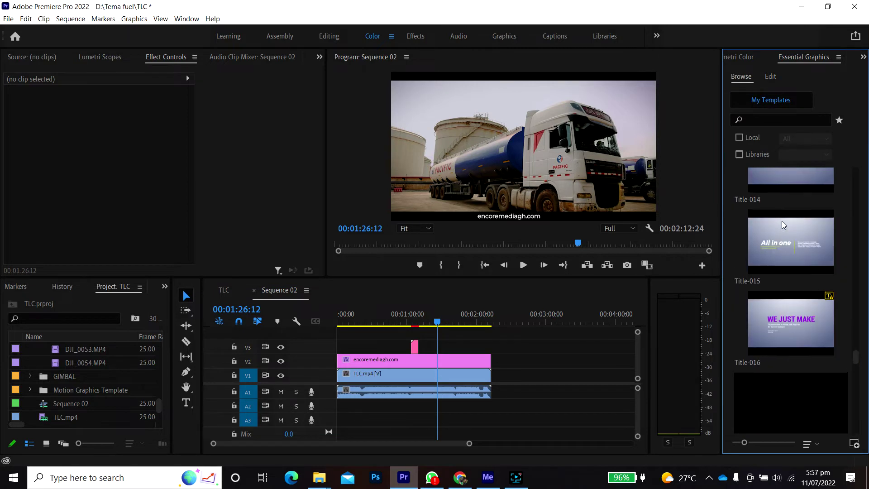
scroll(775, 211, down, 10)
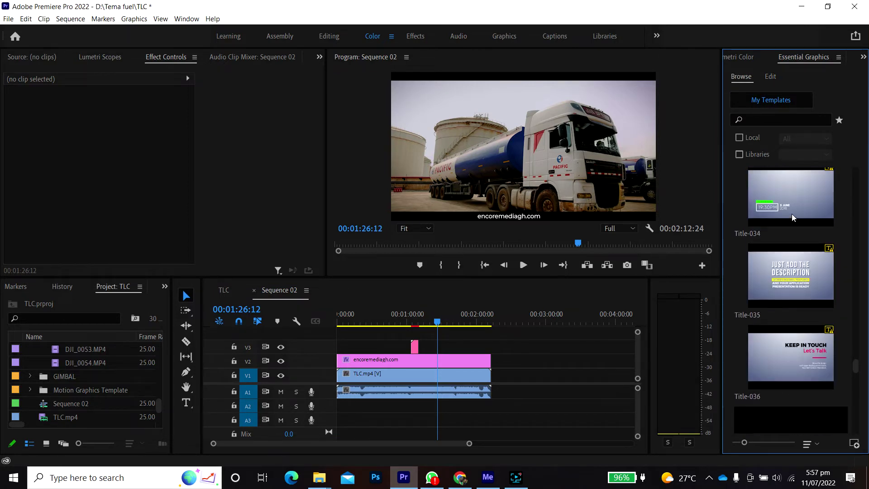
drag(857, 369, 457, 348)
scroll(792, 358, down, 5)
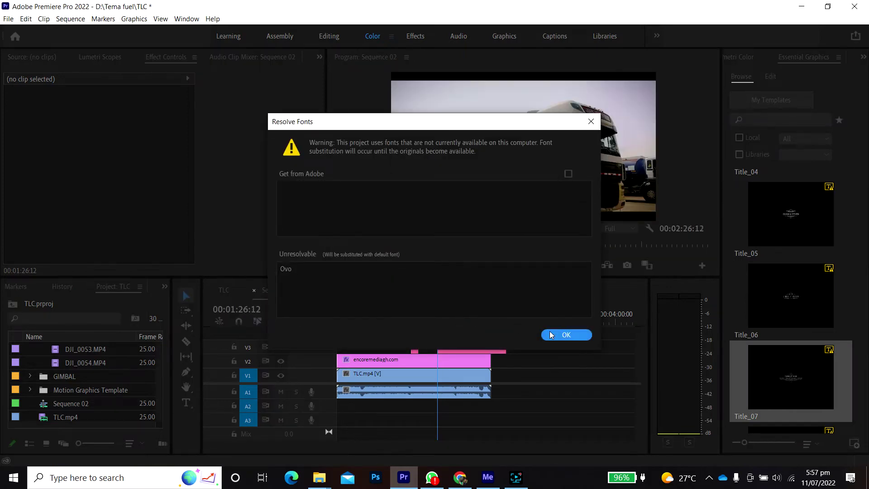
click(566, 334)
- Preview Title_07 at 00:01:35:23 and open its Main Title and Lower Title texts for editing
click(448, 320)
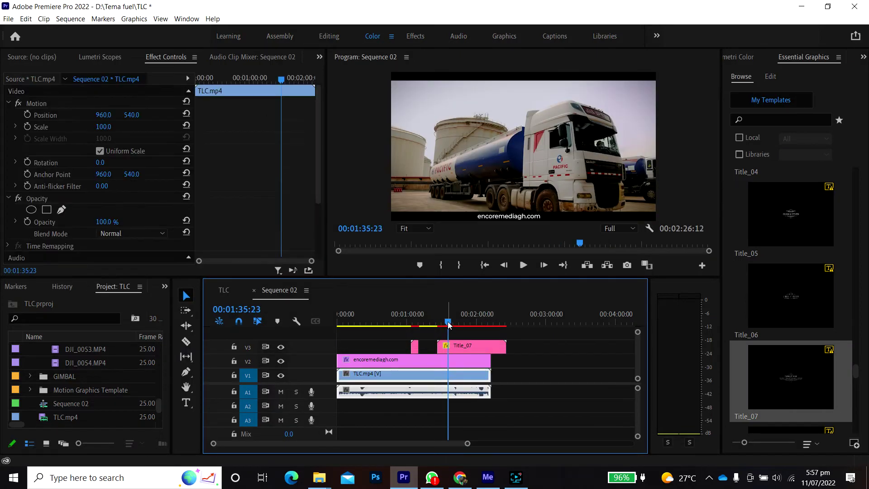
click(463, 349)
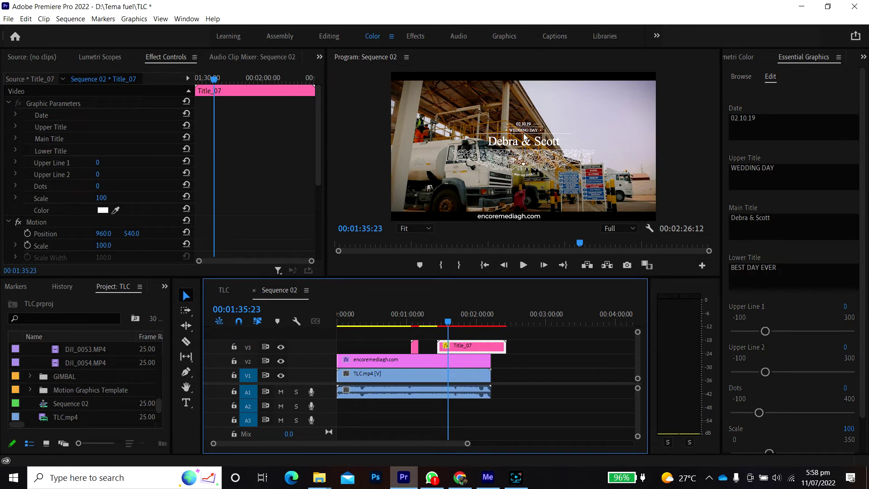
click(765, 216)
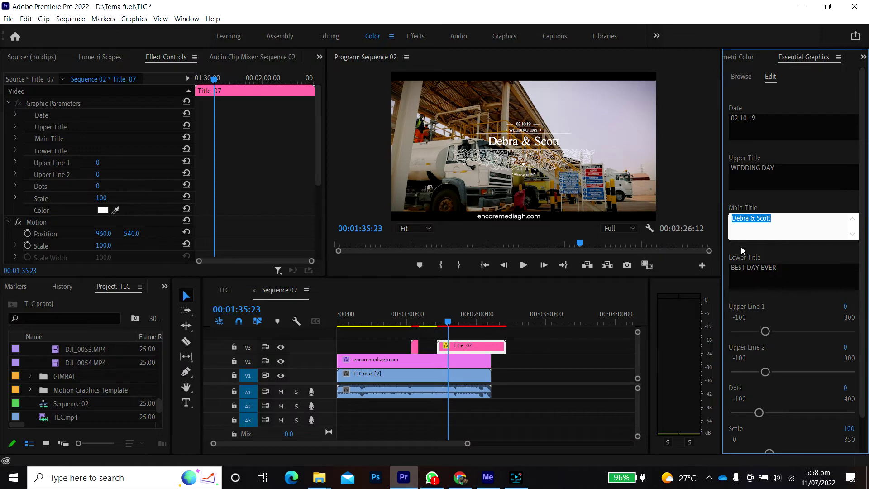
click(773, 273)
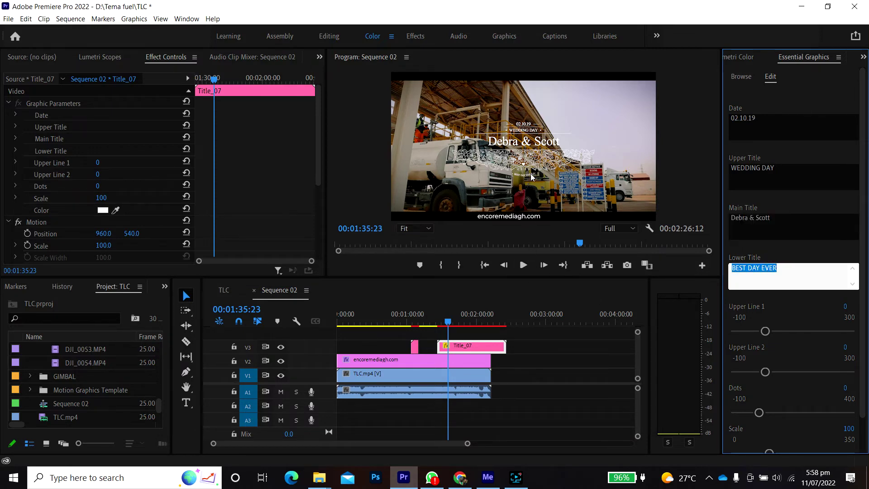
- Clear the Lower Title and Date texts of Title_07
key(BackSpace)
click(363, 199)
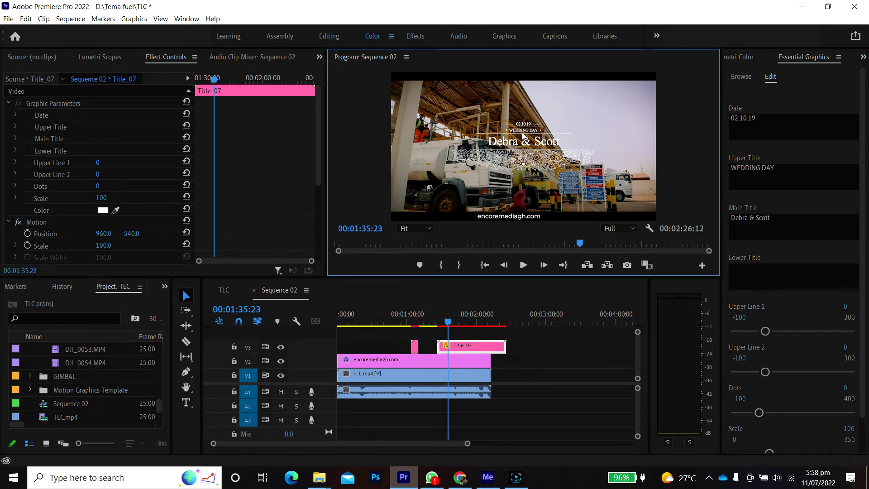
click(772, 164)
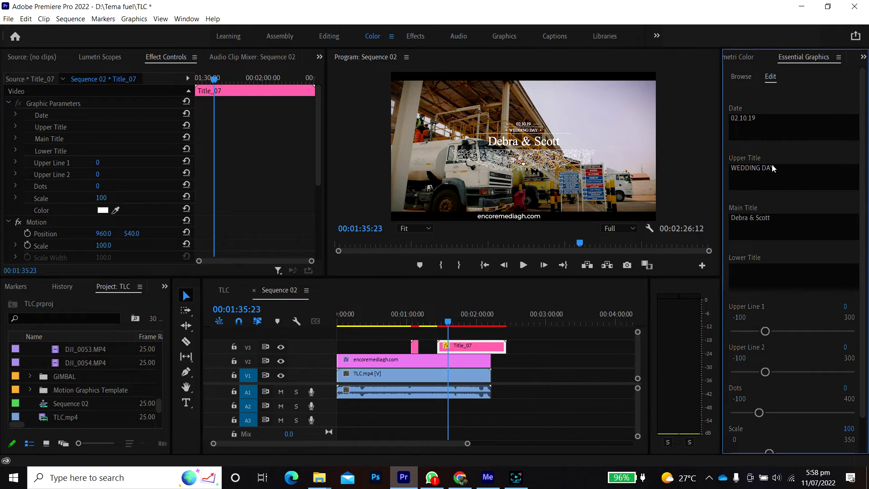
click(729, 121)
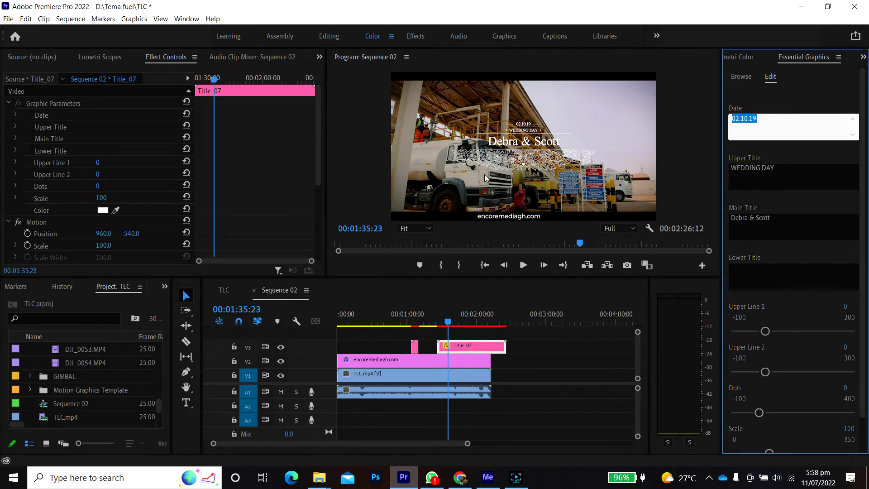
key(BackSpace)
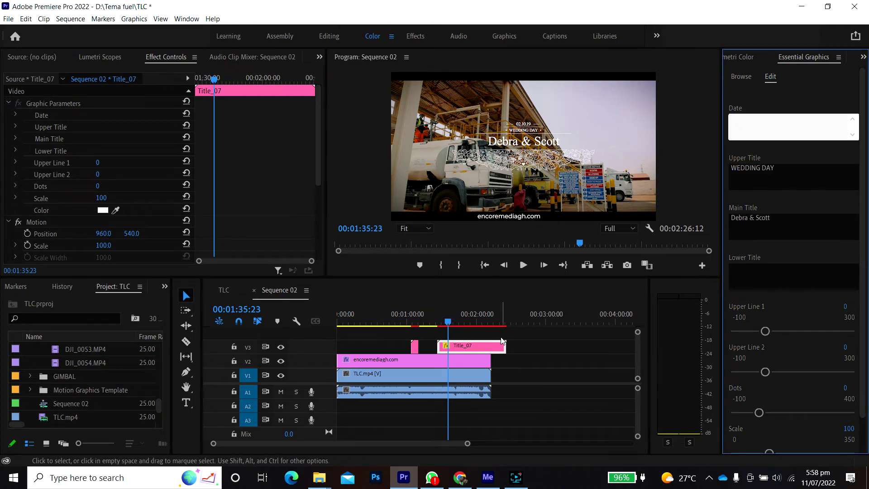
- Play the opening of Title_07 from 00:01:26:05 to check its animation without the cleared texts
drag(450, 324, 440, 328)
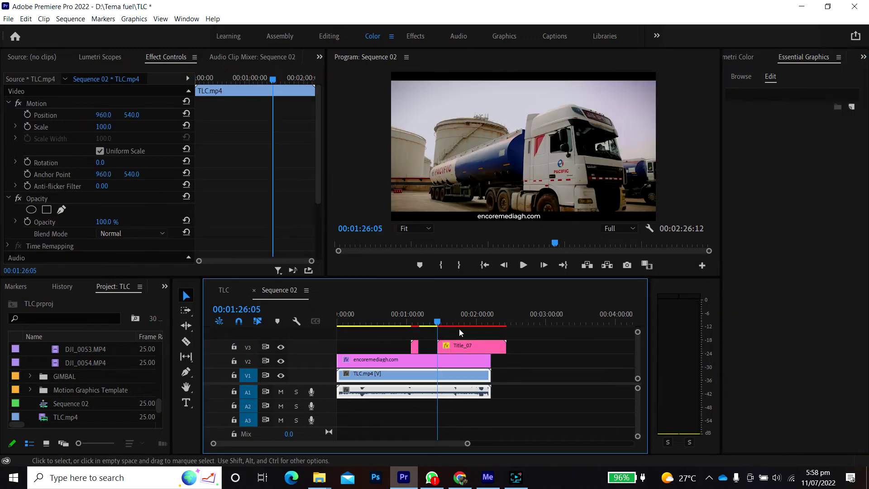
key(space)
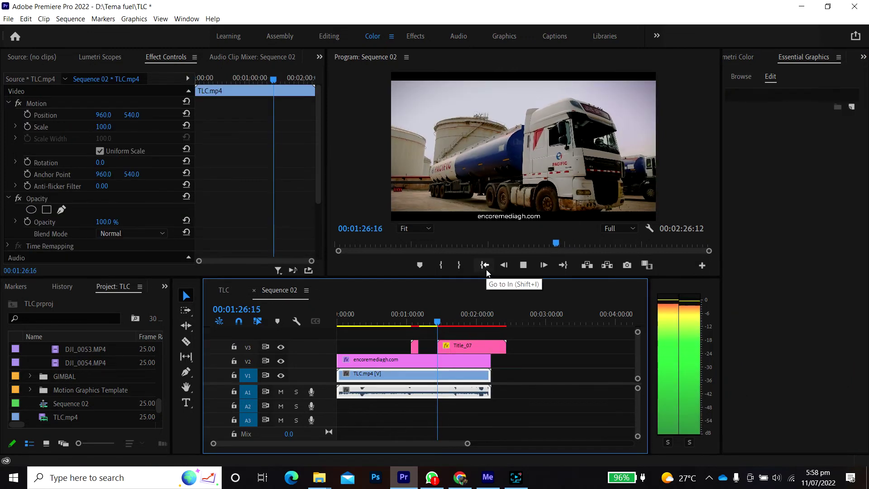
key(space)
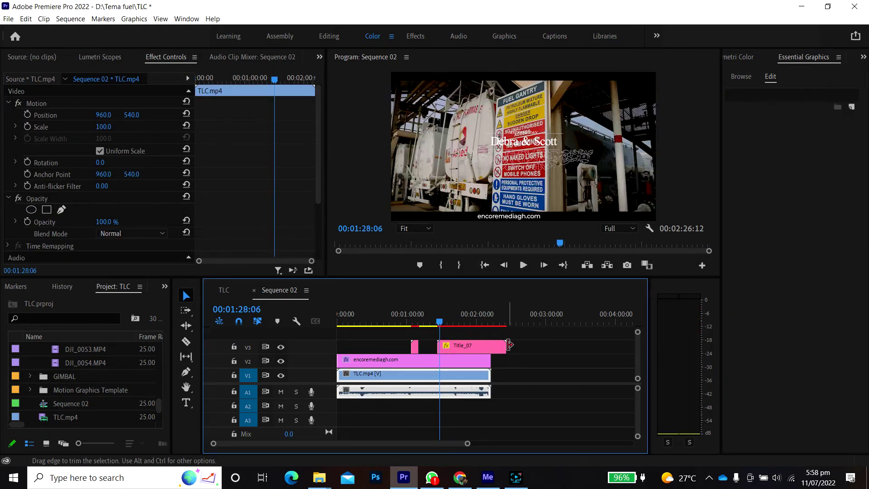
- Trim the end of the Title_07 clip on V3 to a length of about 16 seconds and replay its opening
drag(506, 347, 454, 348)
click(437, 323)
key(space)
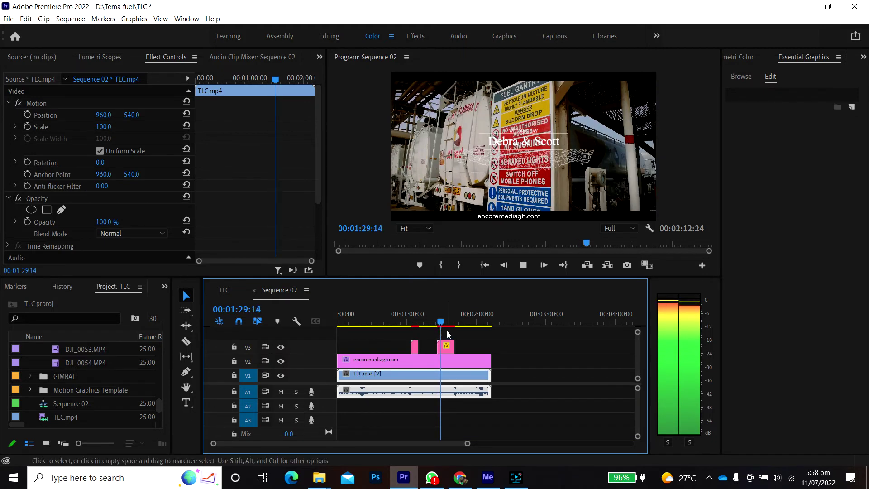
key(space)
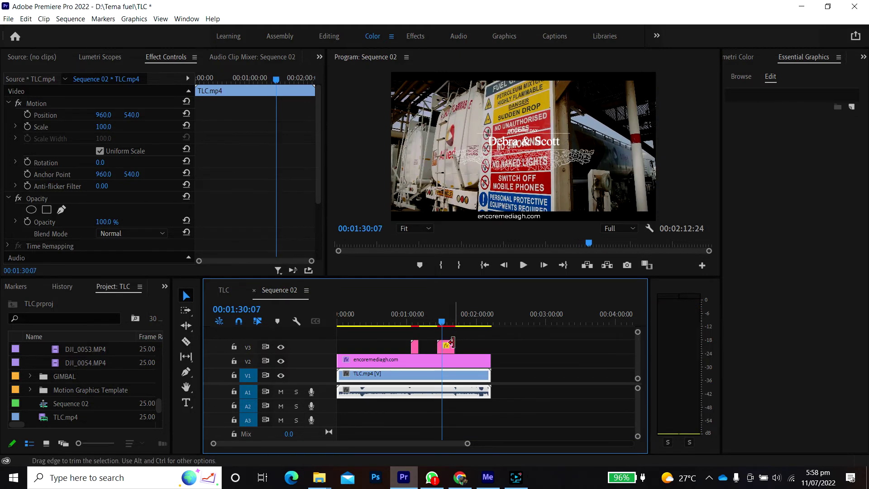
- Render the preview of only the Title_07 clip on V3
click(445, 355)
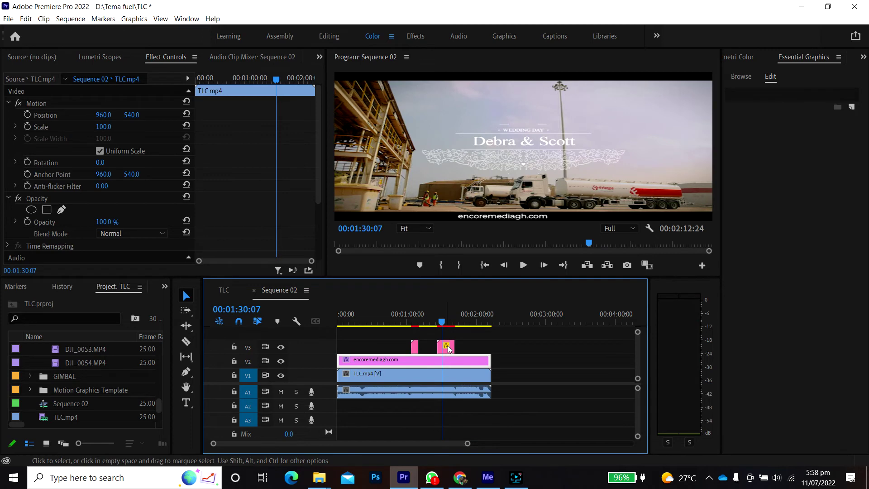
click(447, 346)
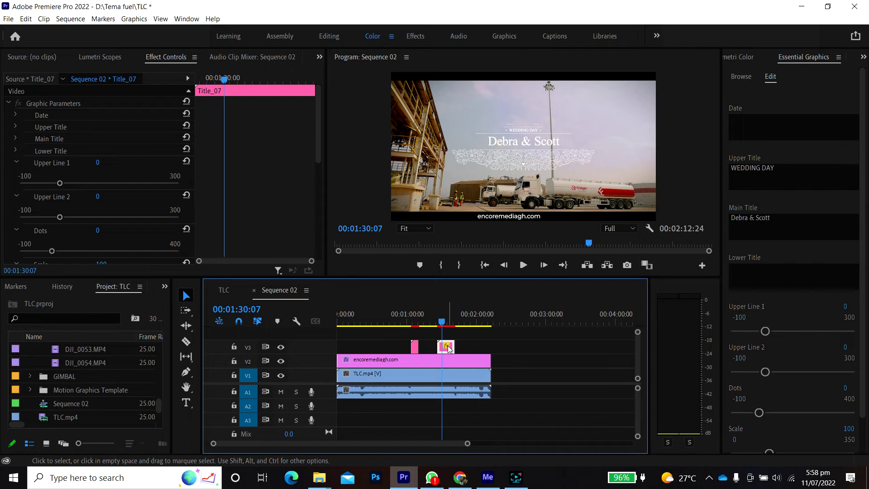
click(71, 19)
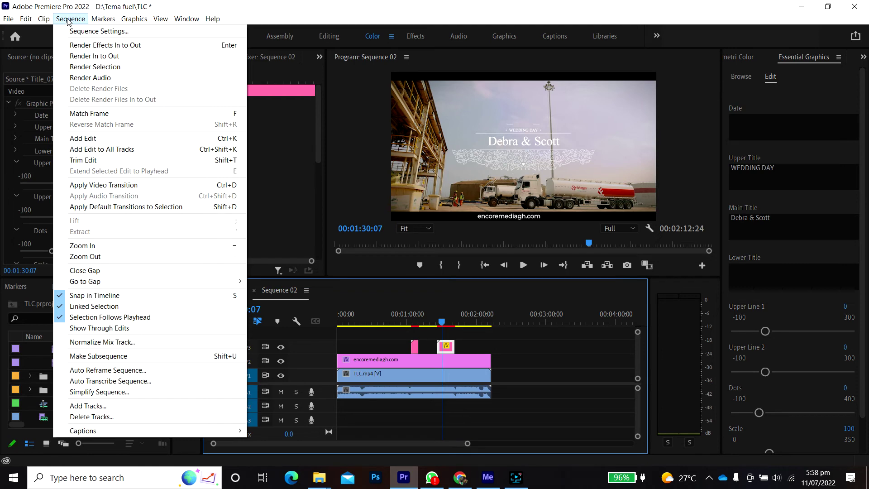
click(88, 67)
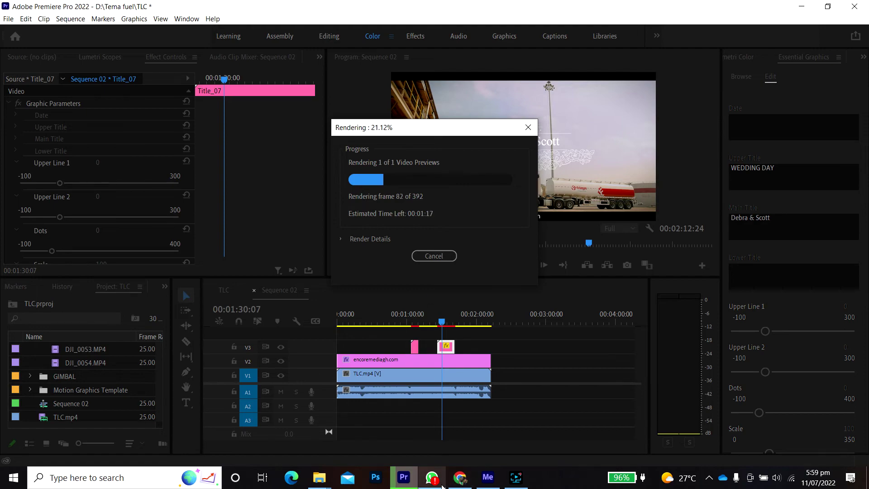
- Switch to Chrome and browse page 2 of the aedownload.com mogrt results, including Shape Transitions MOGRT and the wedding titles
click(460, 477)
scroll(386, 329, down, 5)
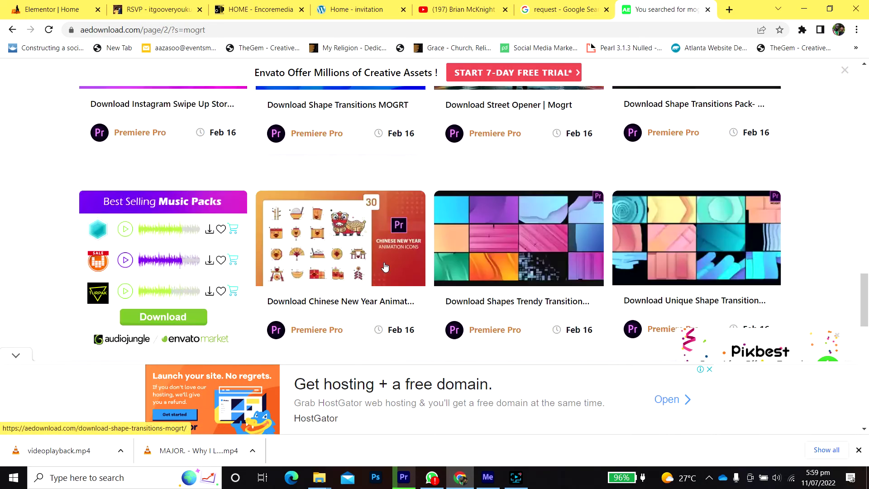
scroll(383, 267, up, 4)
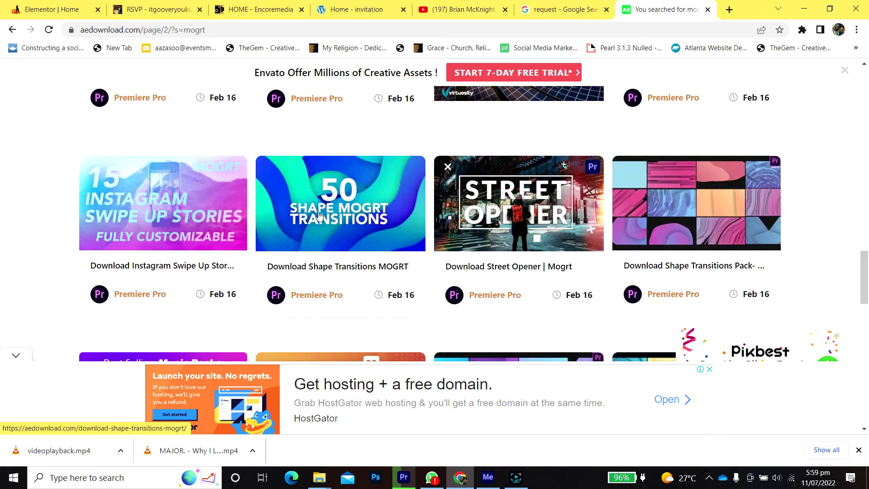
click(342, 205)
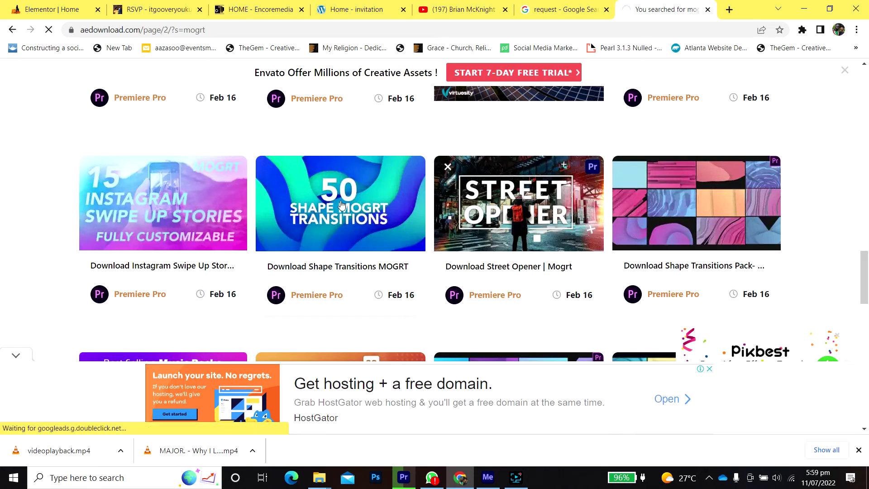
scroll(342, 205, down, 10)
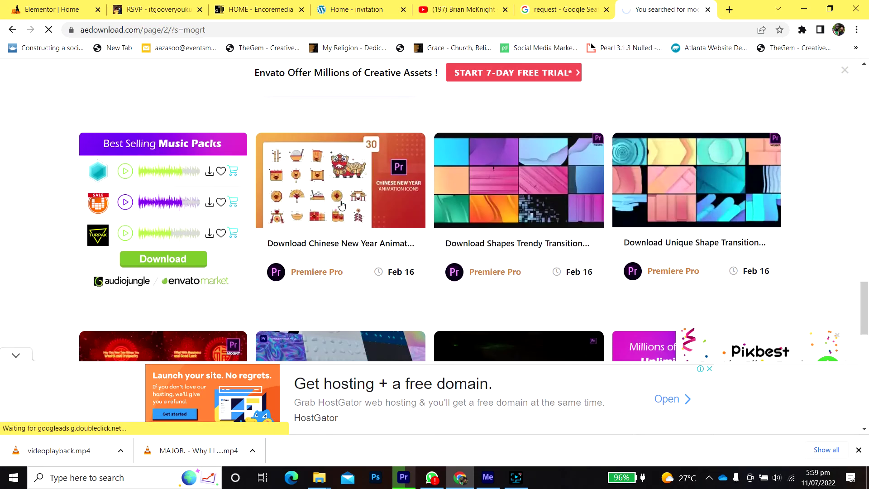
scroll(342, 205, down, 4)
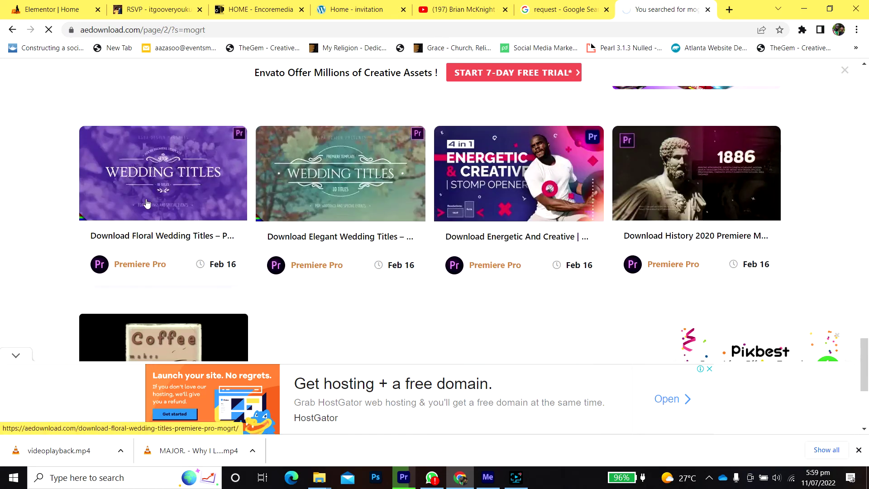
scroll(344, 198, down, 4)
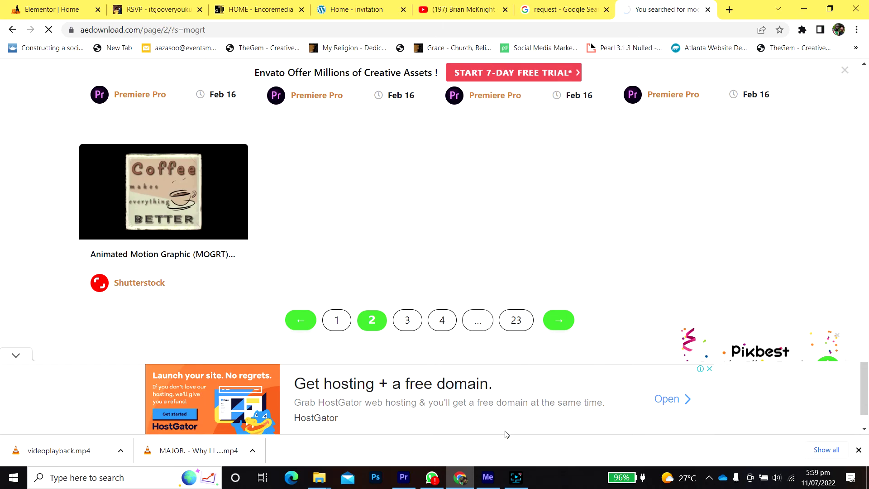
- Return to Premiere Pro and play the rendered Title_07 section from 00:01:24:22
click(404, 477)
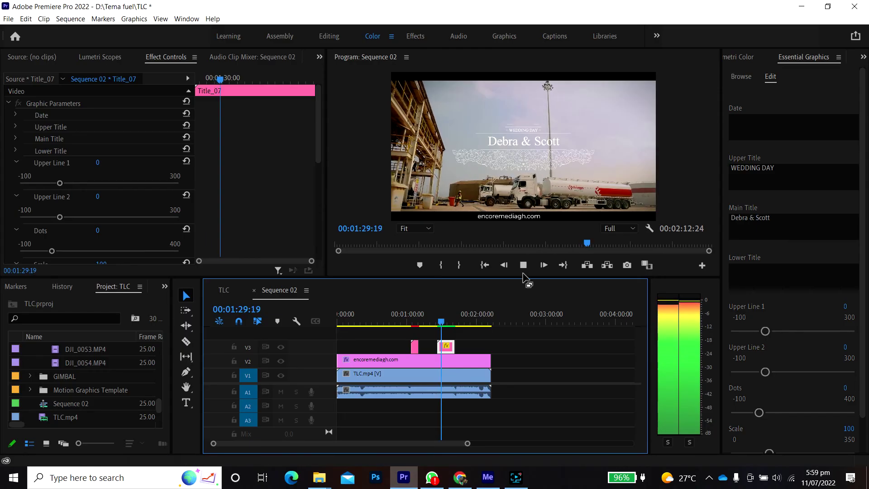
click(434, 325)
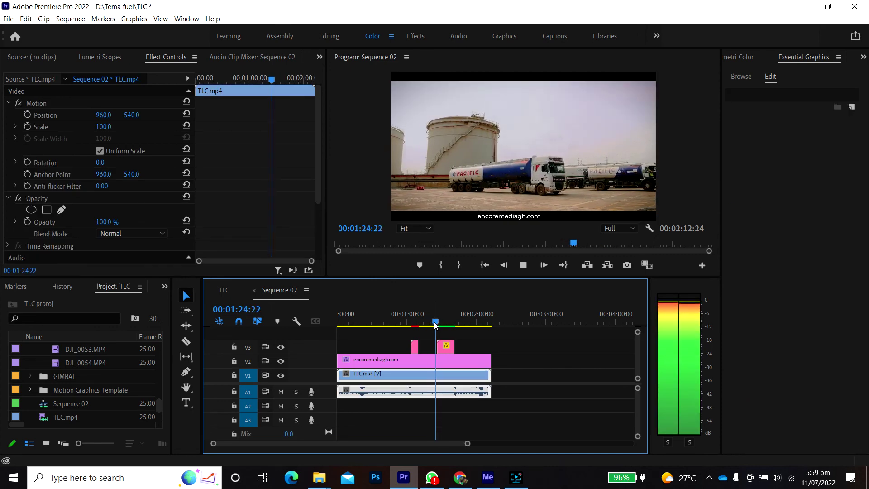
key(space)
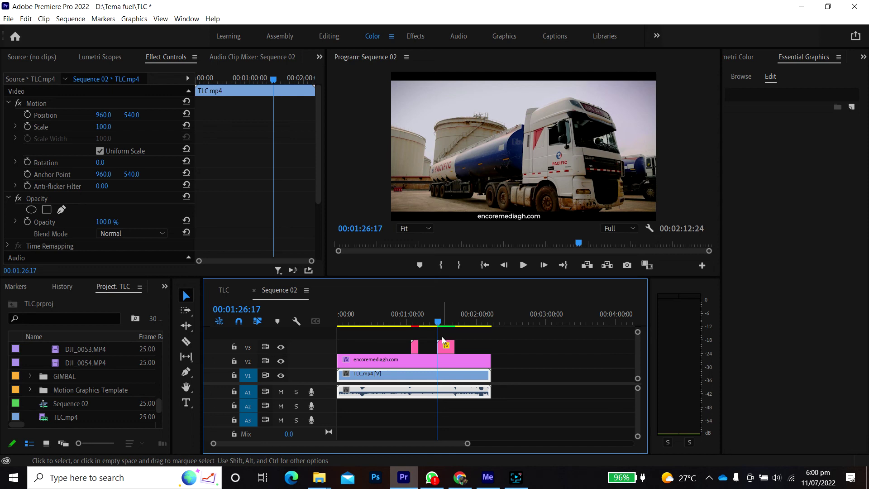
key(space)
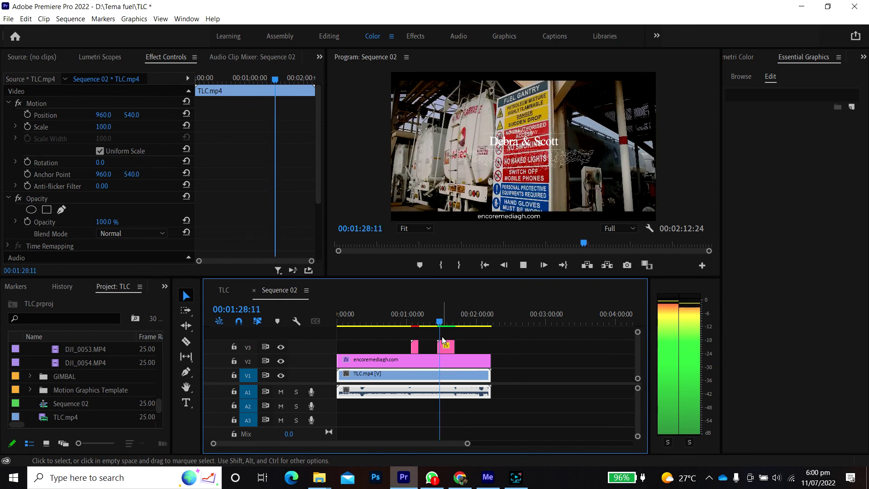
- Check the rendered Title_07 at several points between 00:01:27:16 and 00:01:35:00, and select its clip on V3
click(448, 323)
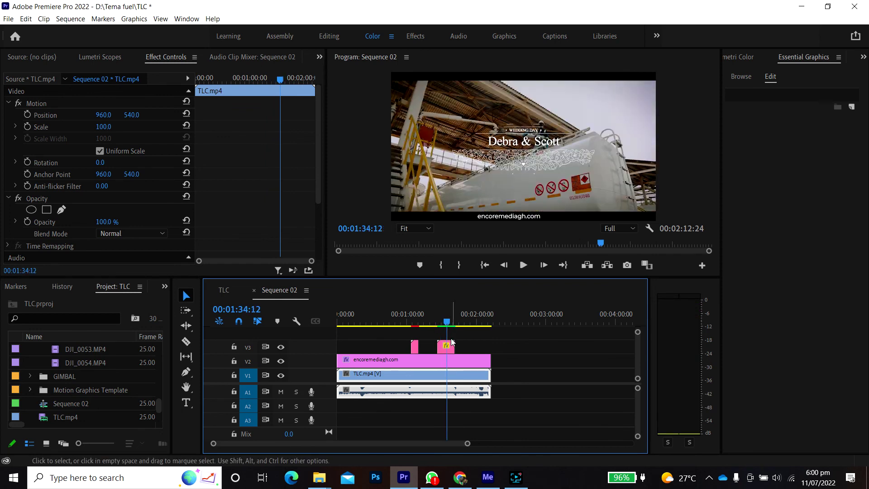
click(446, 324)
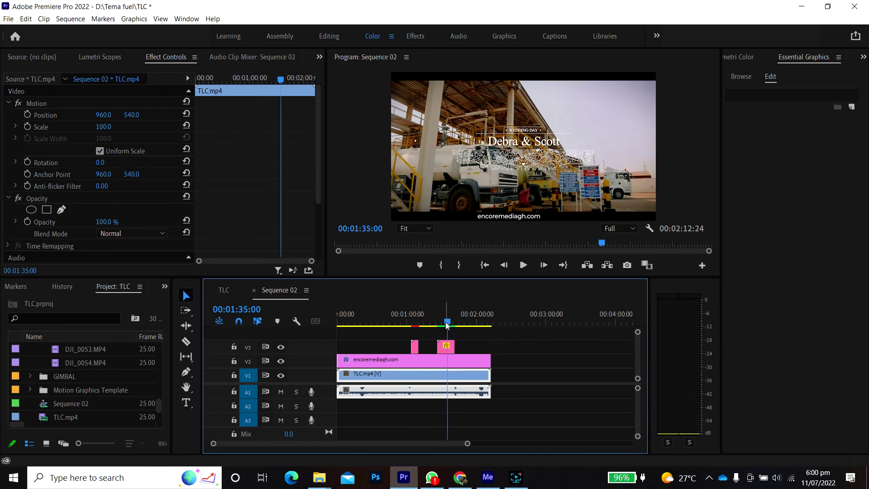
click(438, 323)
click(448, 346)
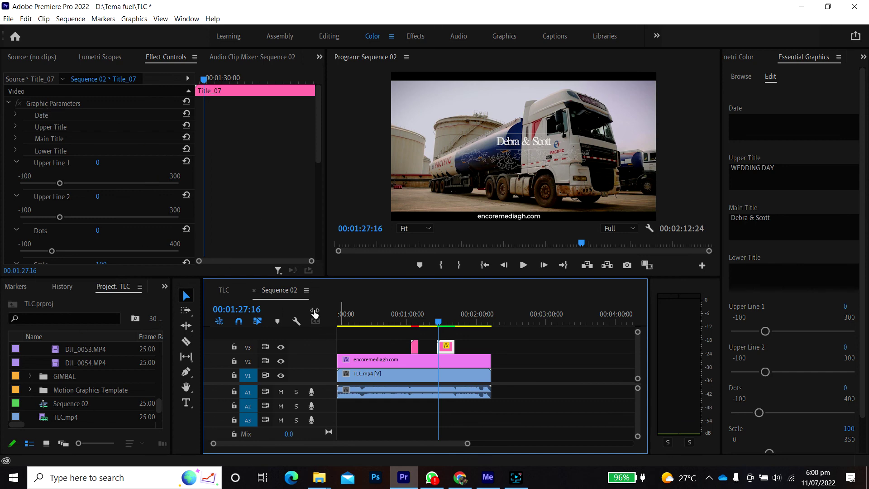
drag(358, 322, 444, 321)
click(450, 346)
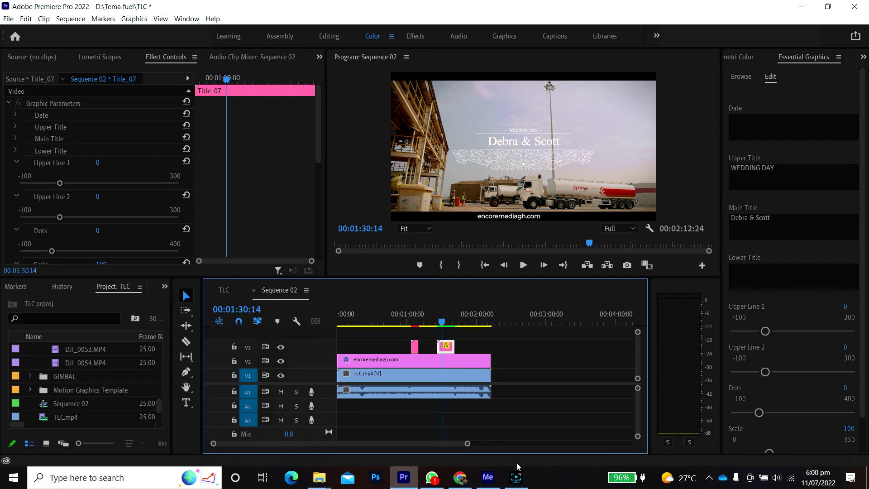
click(516, 476)
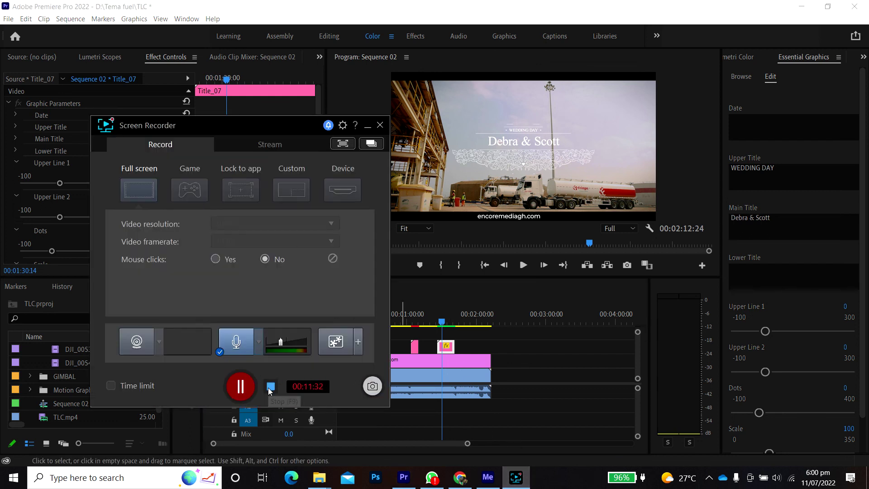